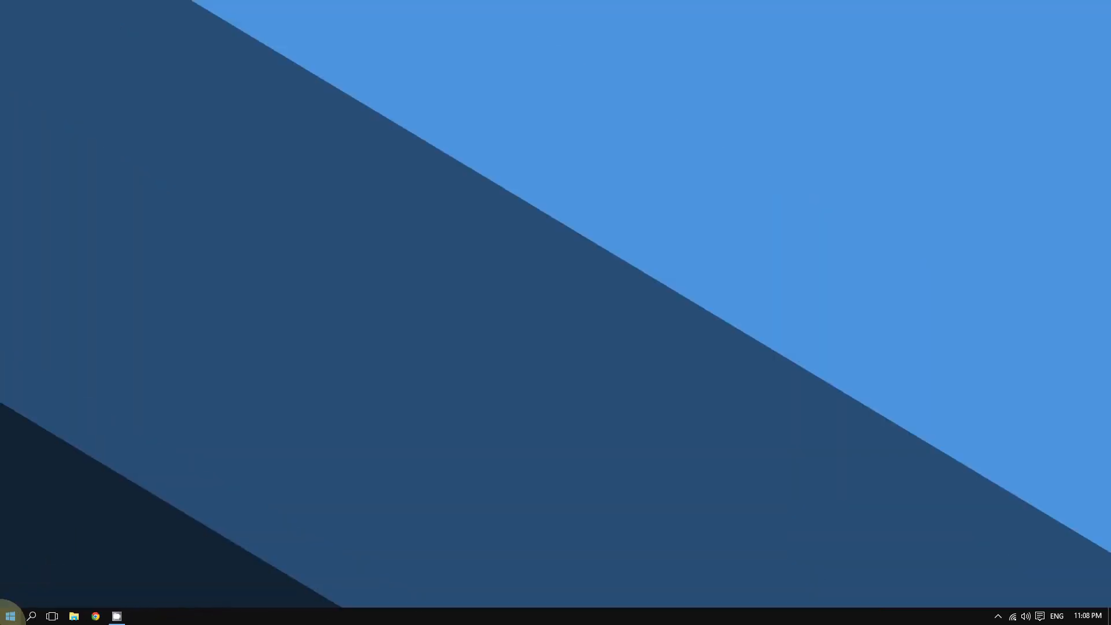
Search Windows for "partition" to find the tool for creating and formatting hard disk partitions
{"action": "left_click", "coordinate": [10, 615]}
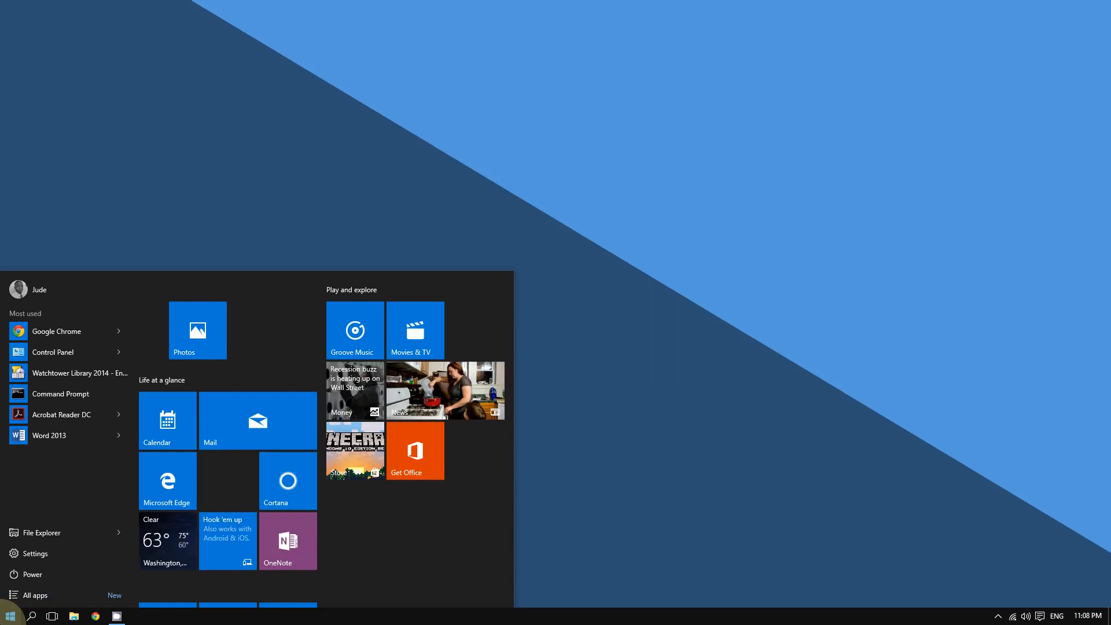
{"action": "type", "text": "partitio"}
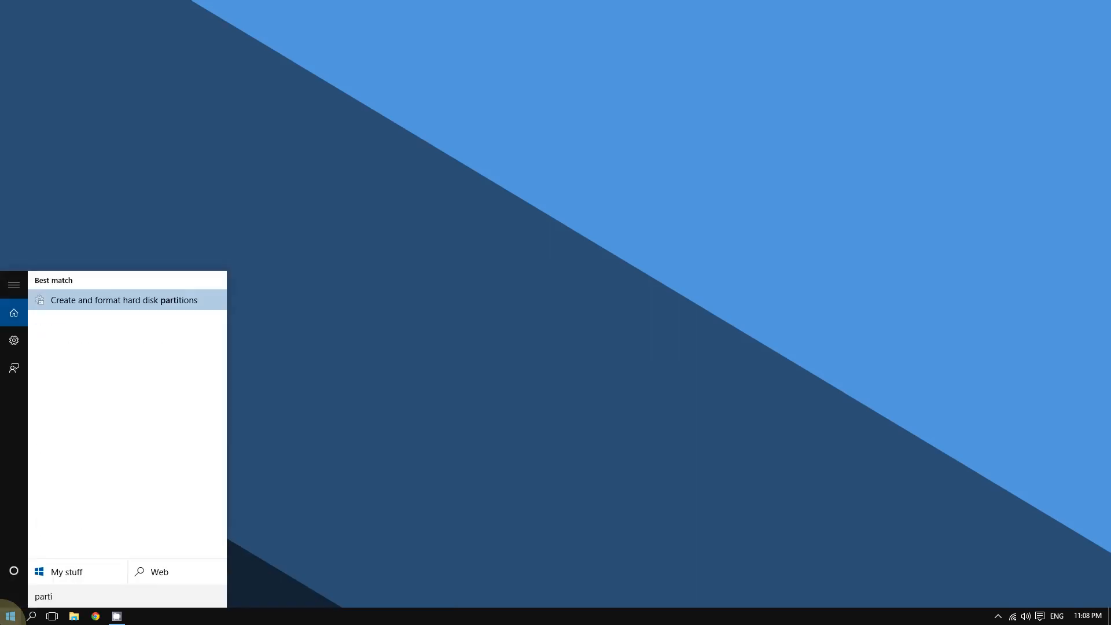
{"action": "type", "text": "n"}
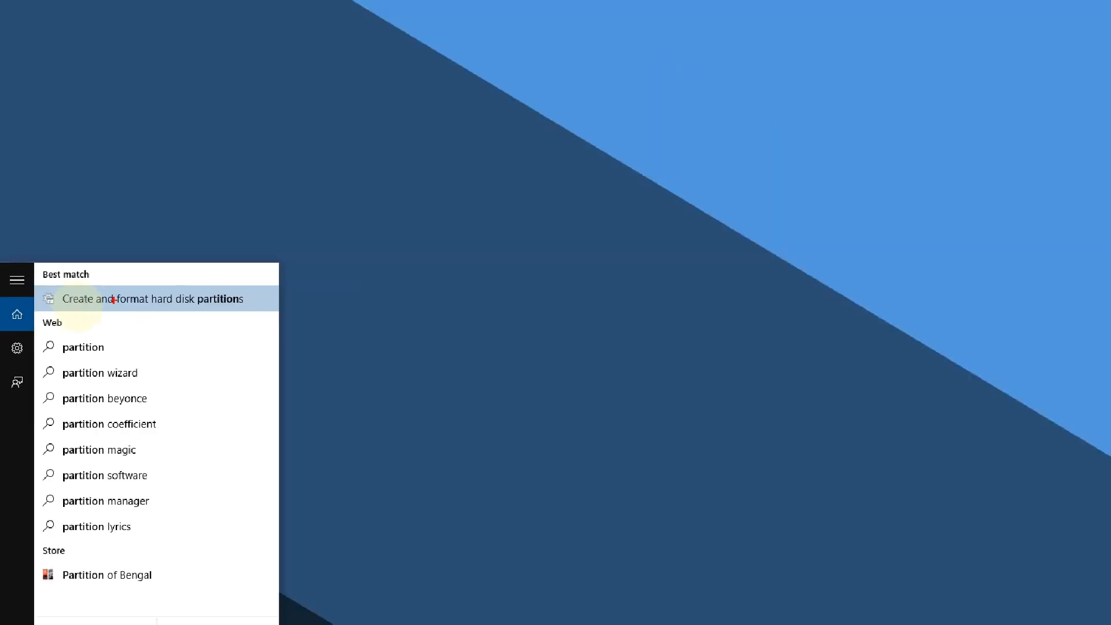
{"action": "left_click", "coordinate": [92, 301]}
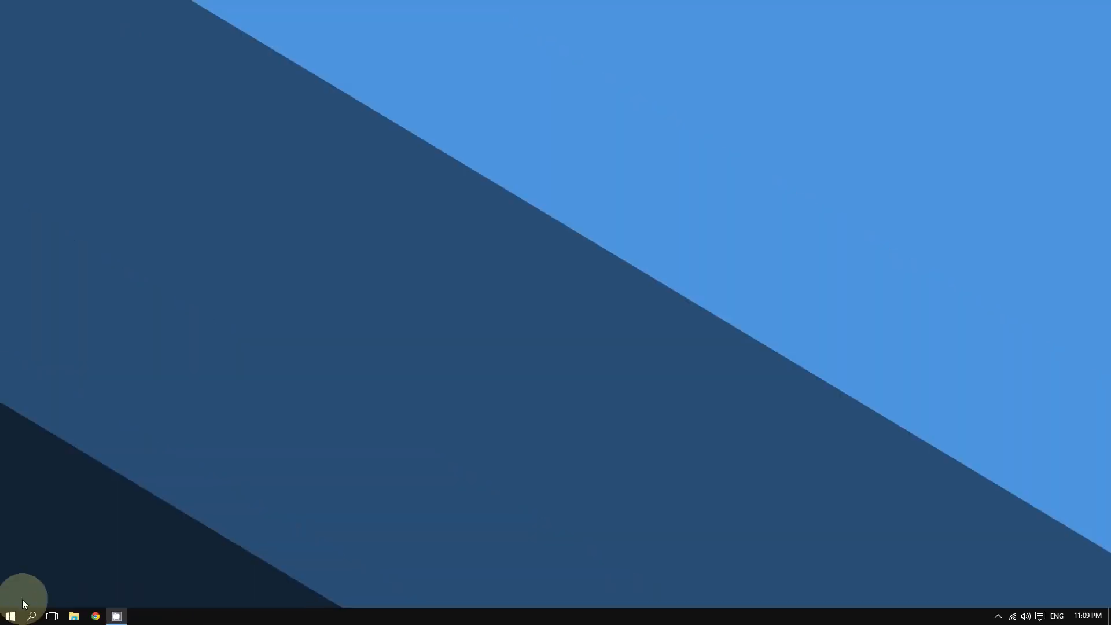
Launch Disk Management by running diskmgmt.msc from the Run dialog, and maximize its window
{"action": "right_click", "coordinate": [9, 614]}
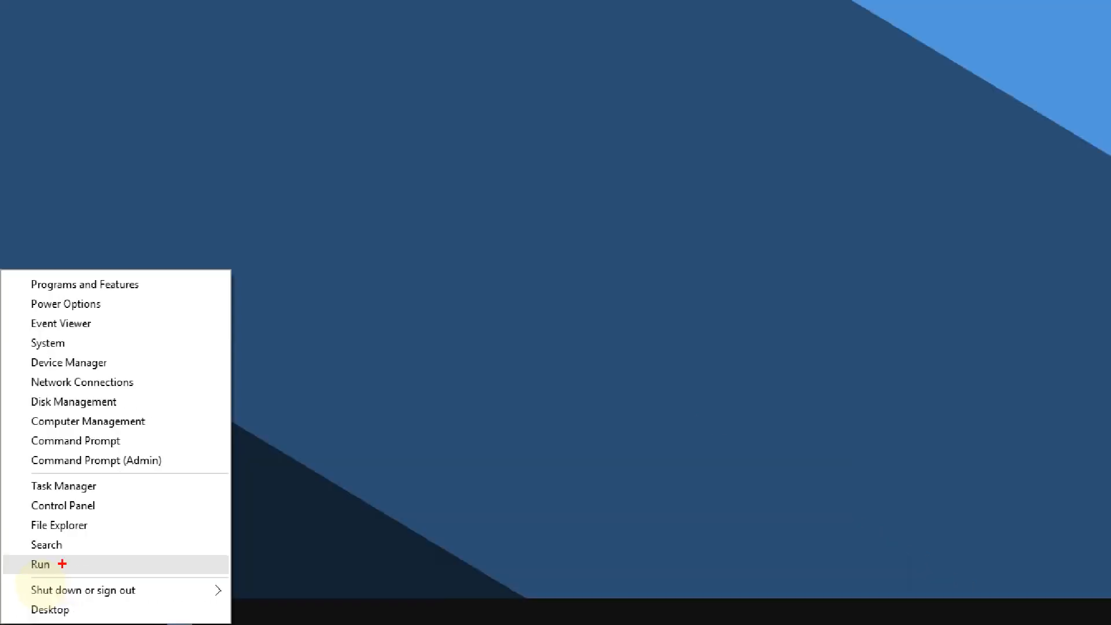
{"action": "left_click", "coordinate": [113, 554]}
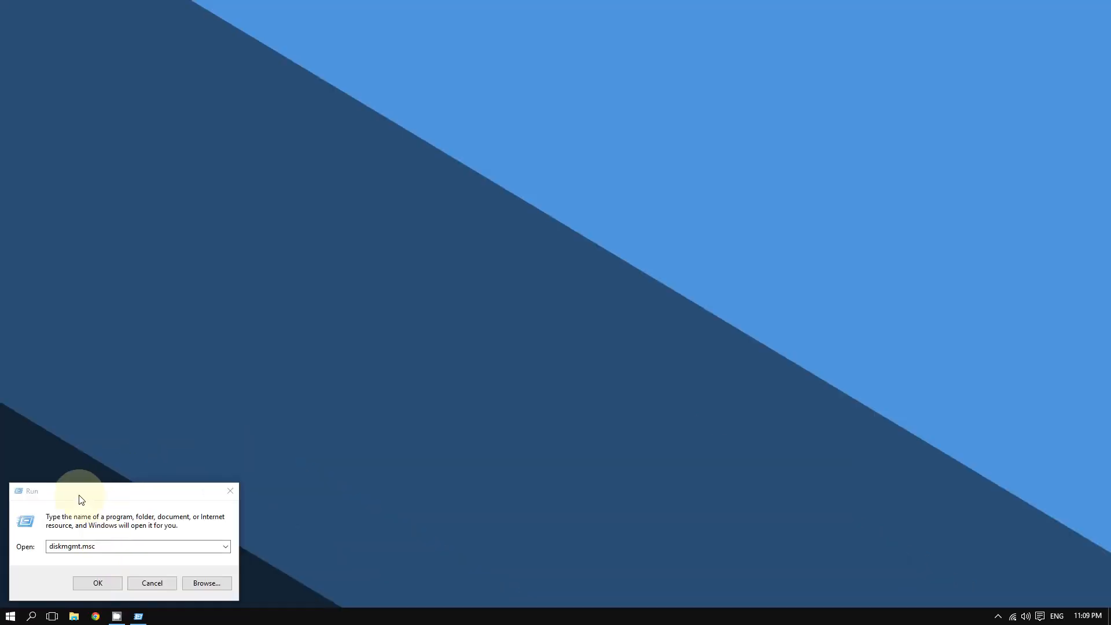
{"action": "left_click_drag", "start_coordinate": [81, 499], "coordinate": [202, 225]}
{"action": "left_click", "coordinate": [223, 271]}
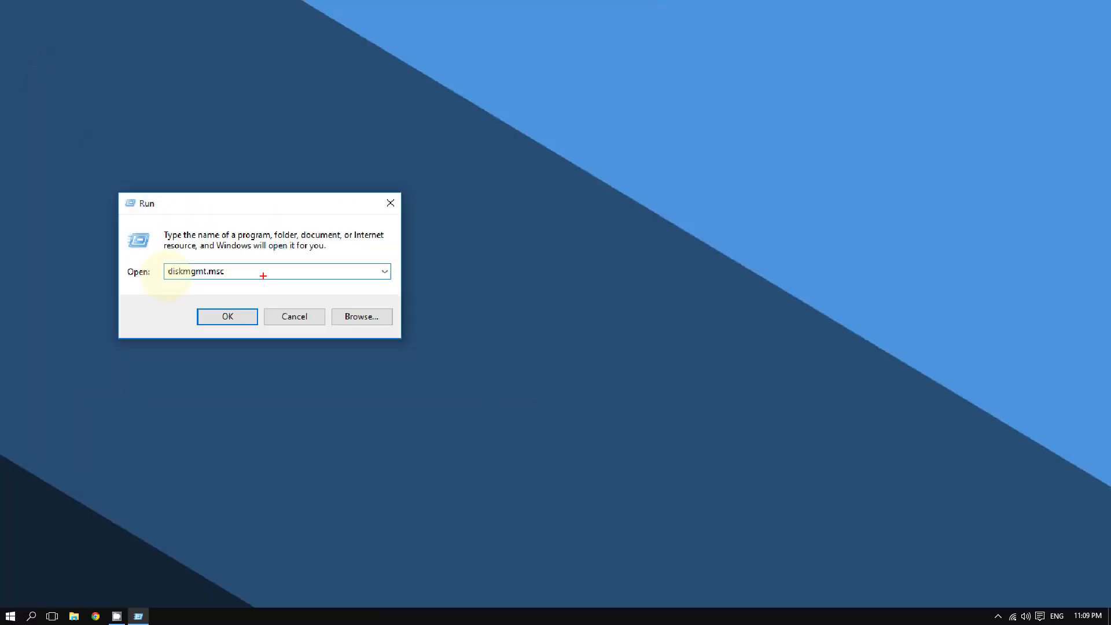
{"action": "left_click_drag", "start_coordinate": [402, 276], "coordinate": [66, 274]}
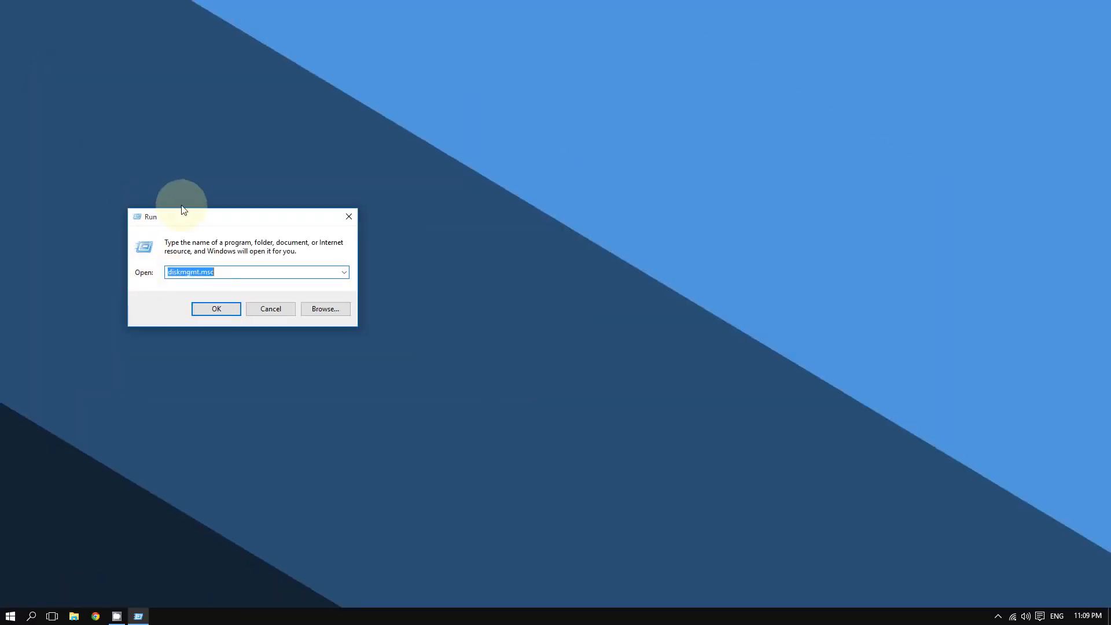
{"action": "left_click_drag", "start_coordinate": [218, 93], "coordinate": [171, 130]}
{"action": "key", "text": "Return"}
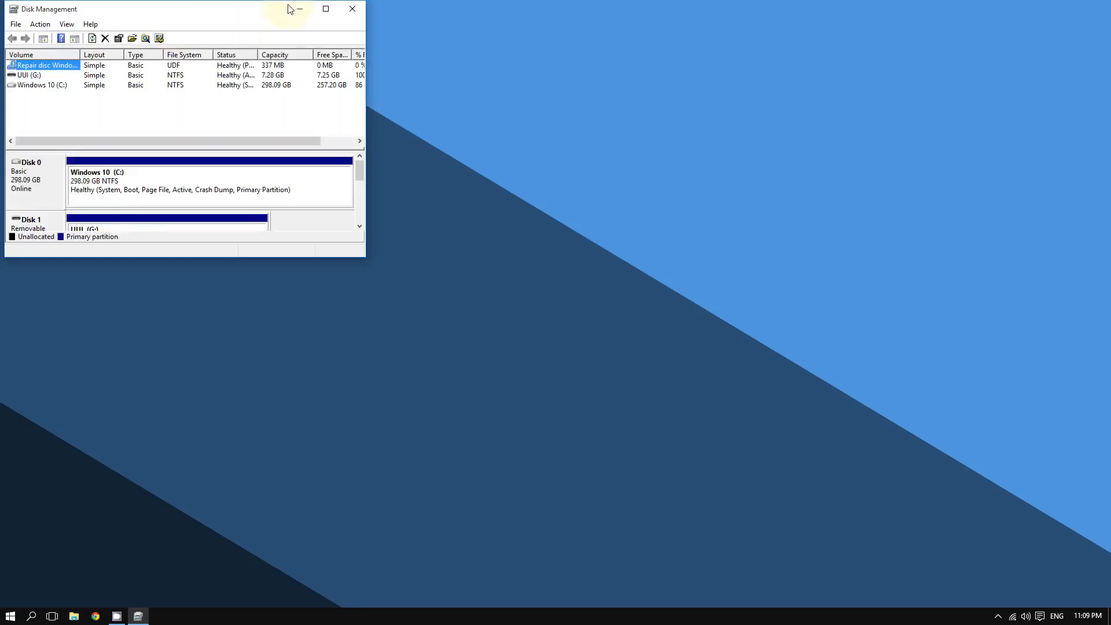
{"action": "left_click", "coordinate": [325, 9]}
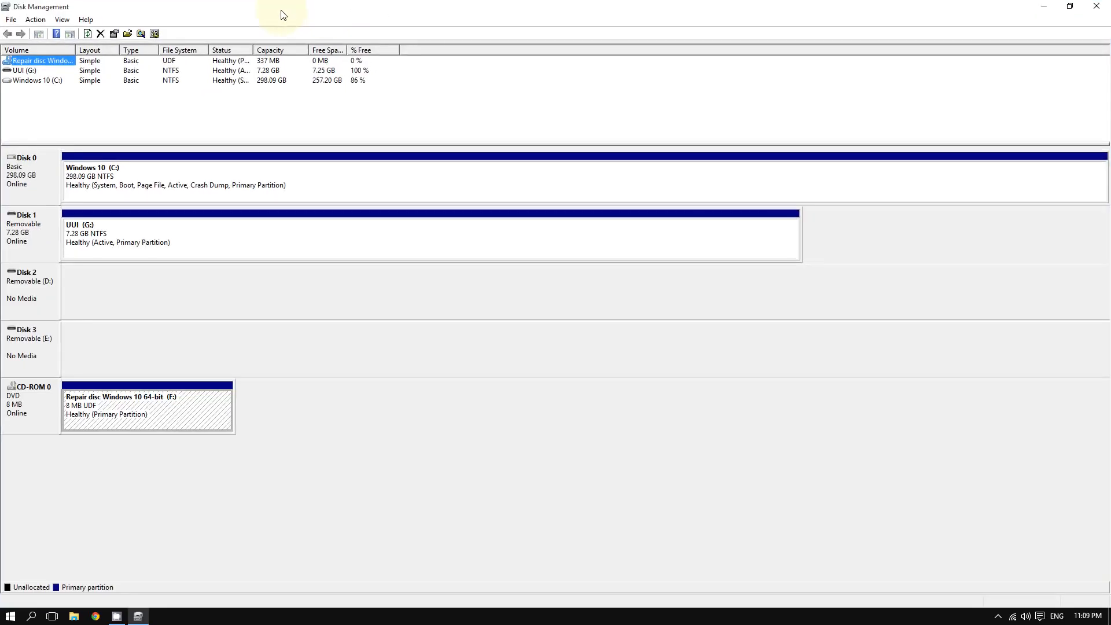
Shrink the Windows 10 (C:) volume on Disk 0 by 2000 MB
{"action": "left_click", "coordinate": [133, 112]}
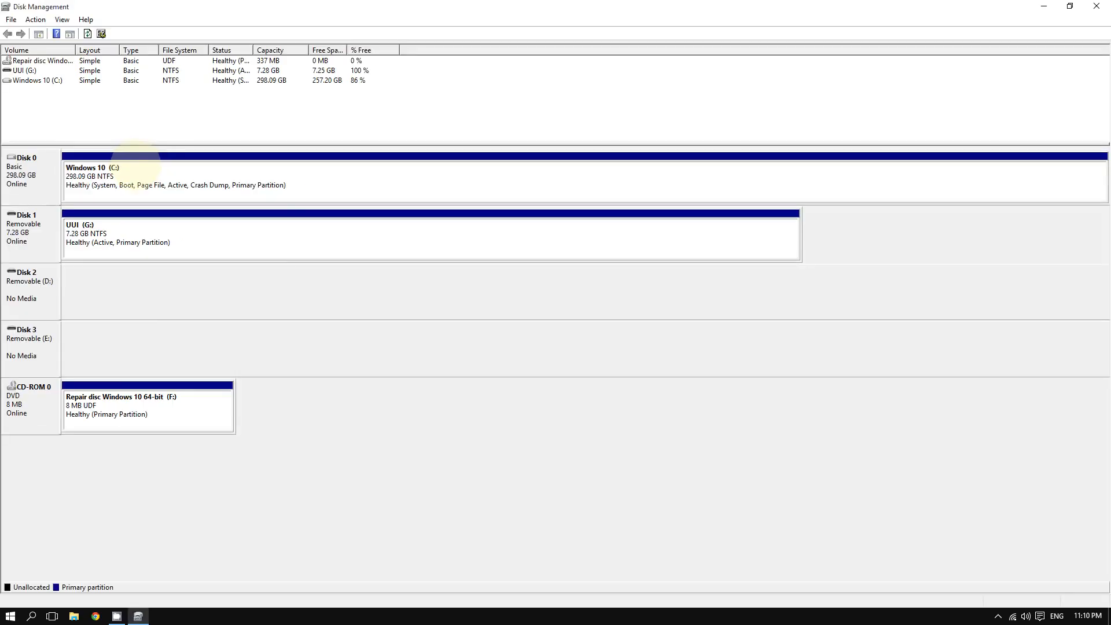
{"action": "right_click", "coordinate": [156, 182]}
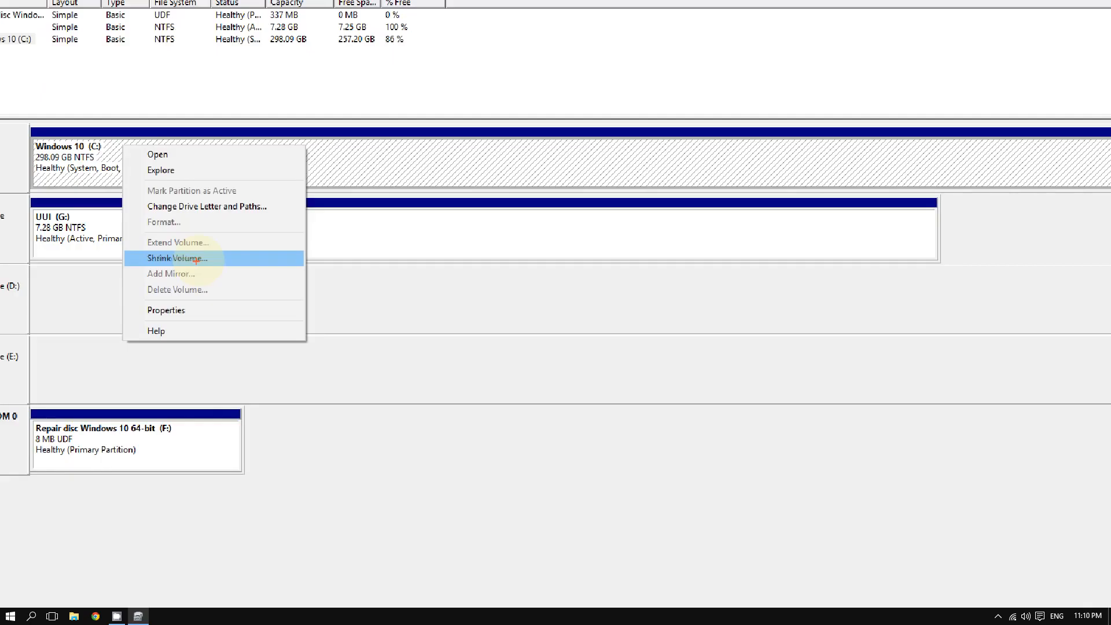
{"action": "left_click", "coordinate": [201, 258]}
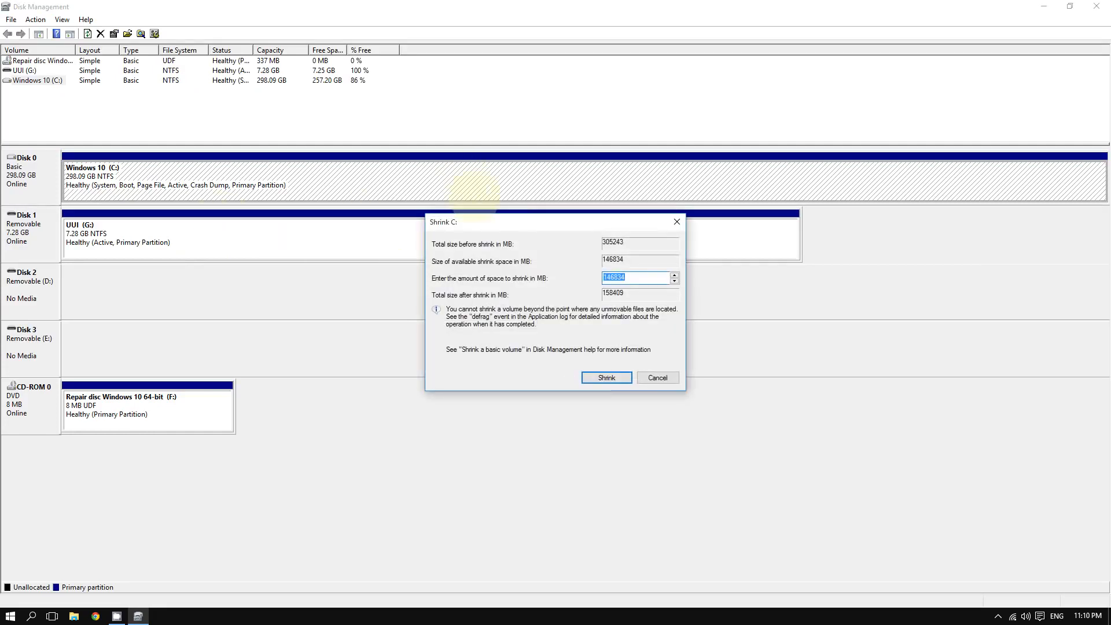
{"action": "left_click_drag", "start_coordinate": [496, 221], "coordinate": [241, 138]}
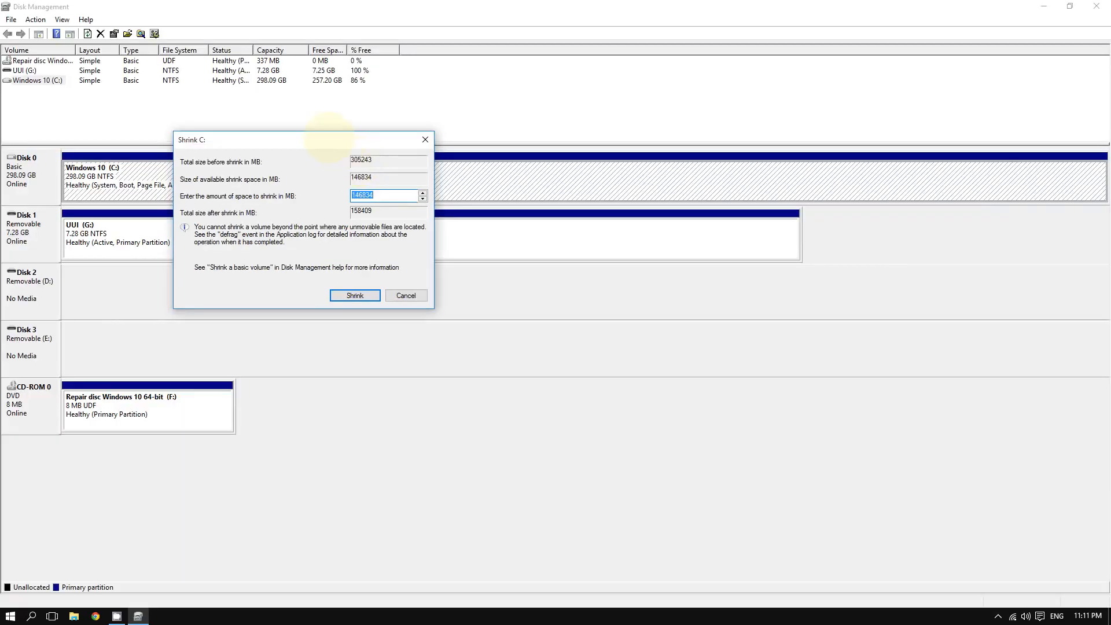
{"action": "left_click_drag", "start_coordinate": [327, 139], "coordinate": [280, 148]}
{"action": "key", "text": "BackSpace"}
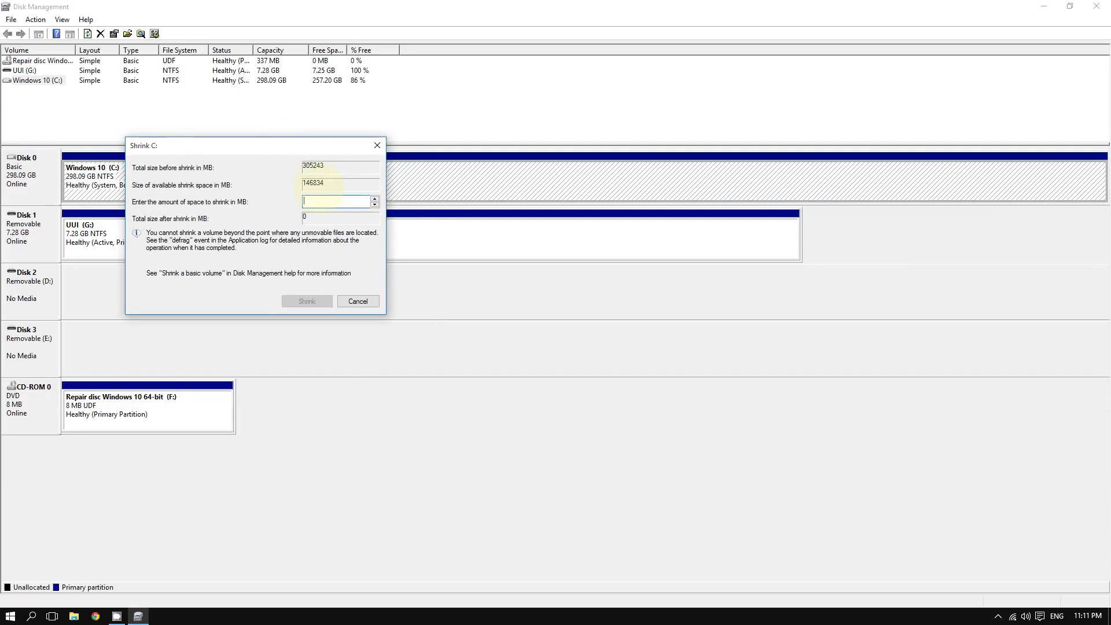
{"action": "type", "text": "2000"}
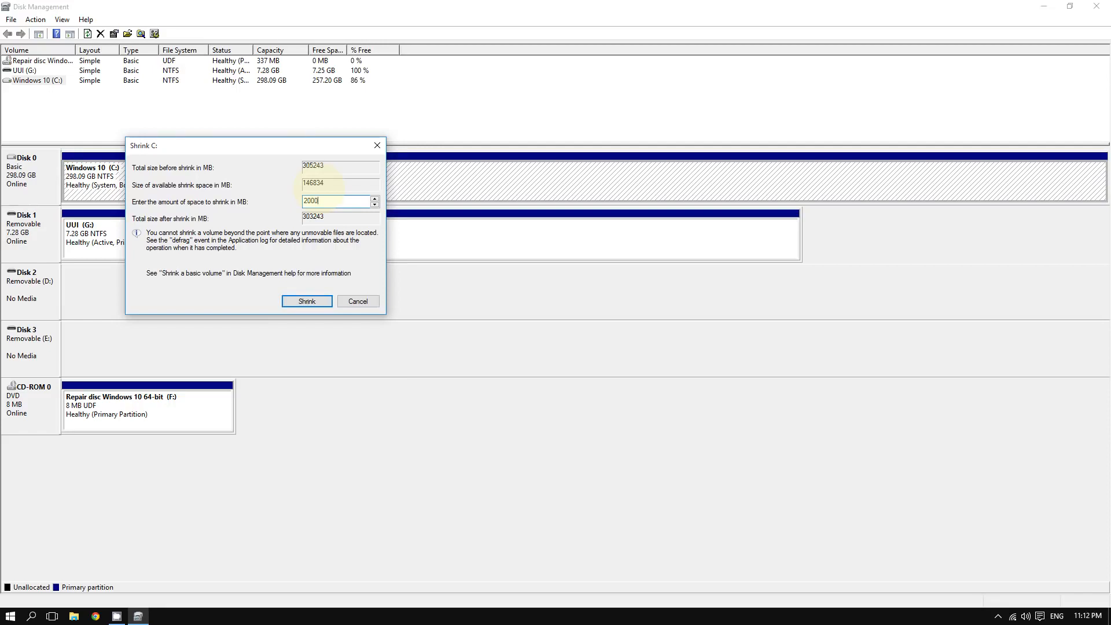
{"action": "left_click_drag", "start_coordinate": [272, 146], "coordinate": [279, 142]}
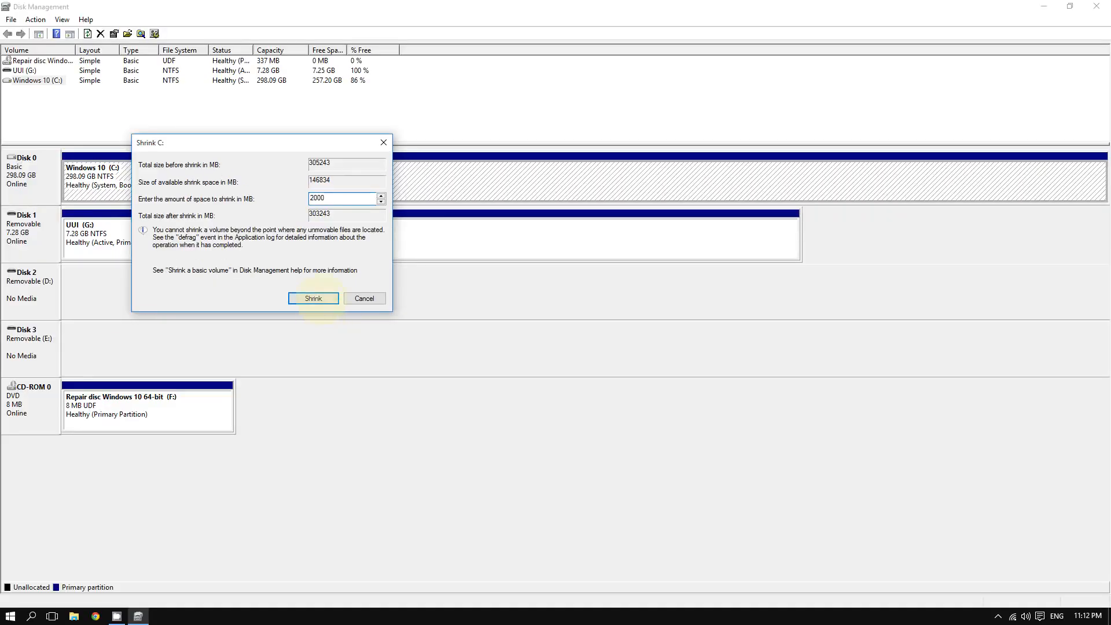
{"action": "left_click", "coordinate": [301, 491]}
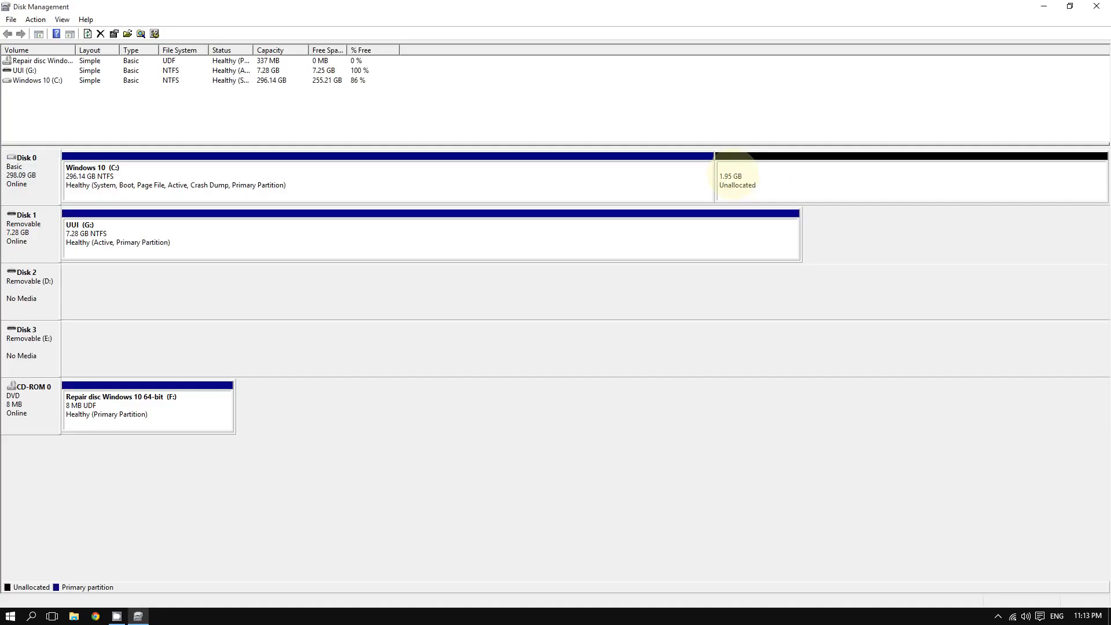
Start a new simple volume in Disk 0's unallocated space, with a size of 2000 MB and drive letter H
{"action": "right_click", "coordinate": [739, 175]}
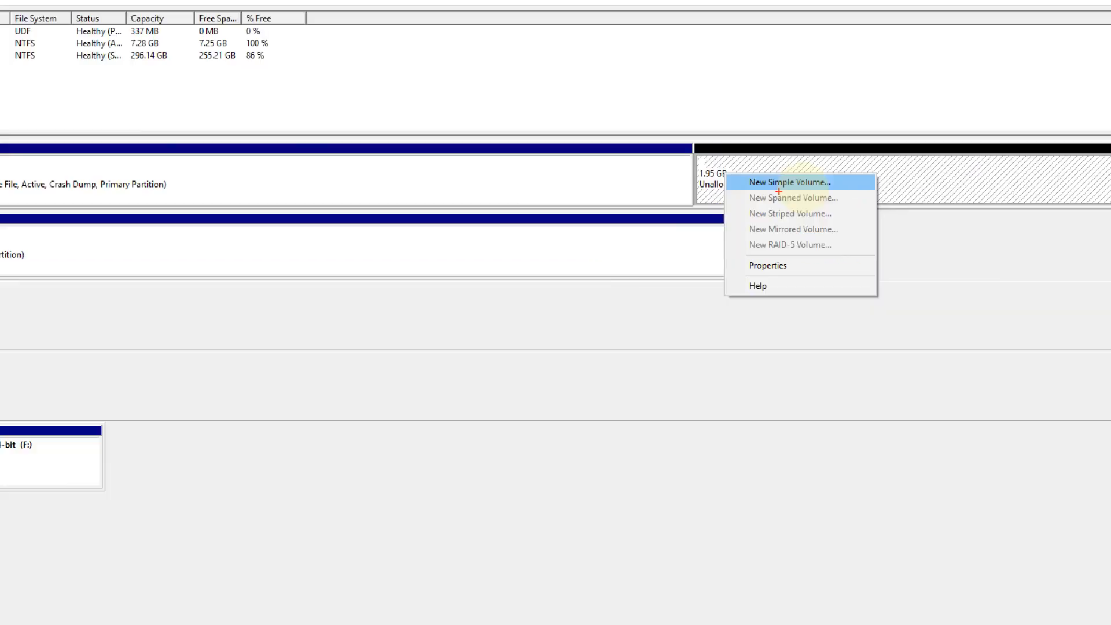
{"action": "left_click", "coordinate": [764, 175]}
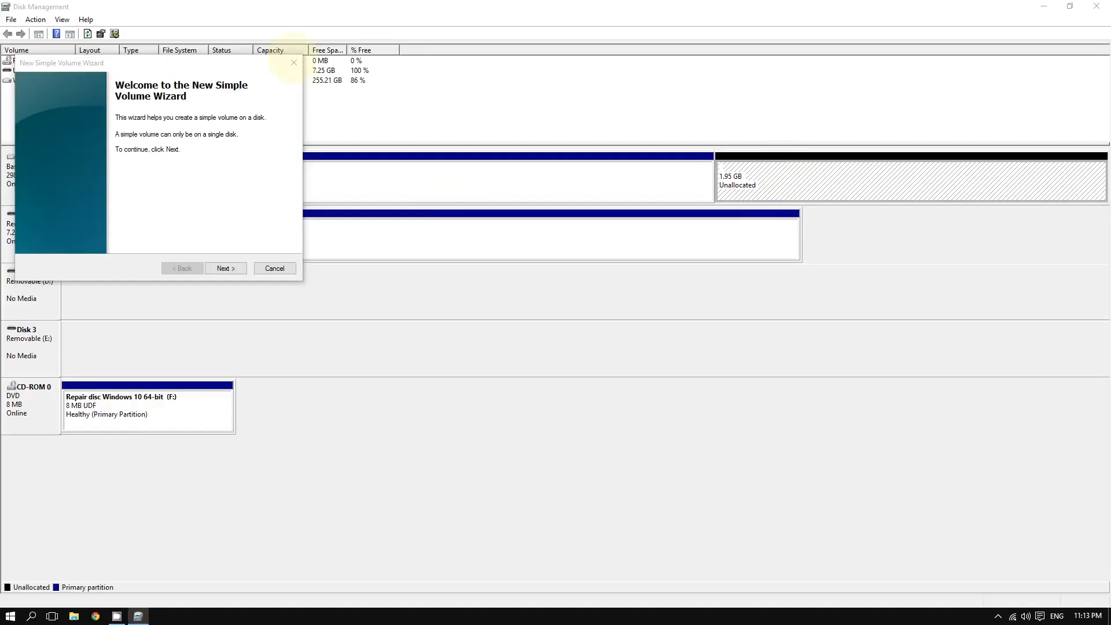
{"action": "left_click_drag", "start_coordinate": [163, 63], "coordinate": [187, 88]}
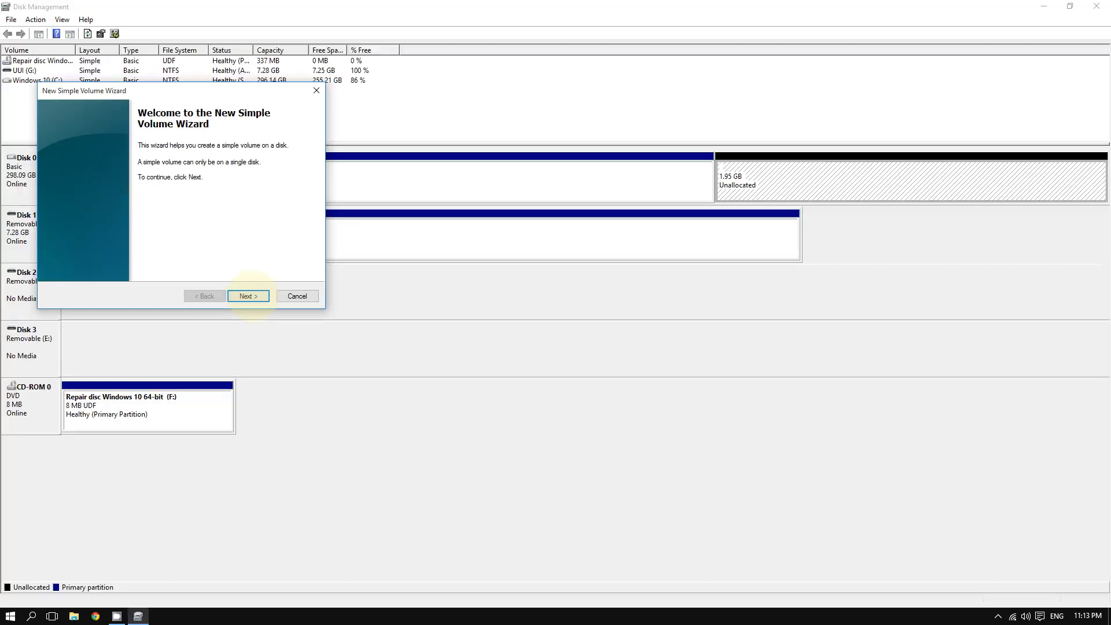
{"action": "left_click", "coordinate": [443, 613]}
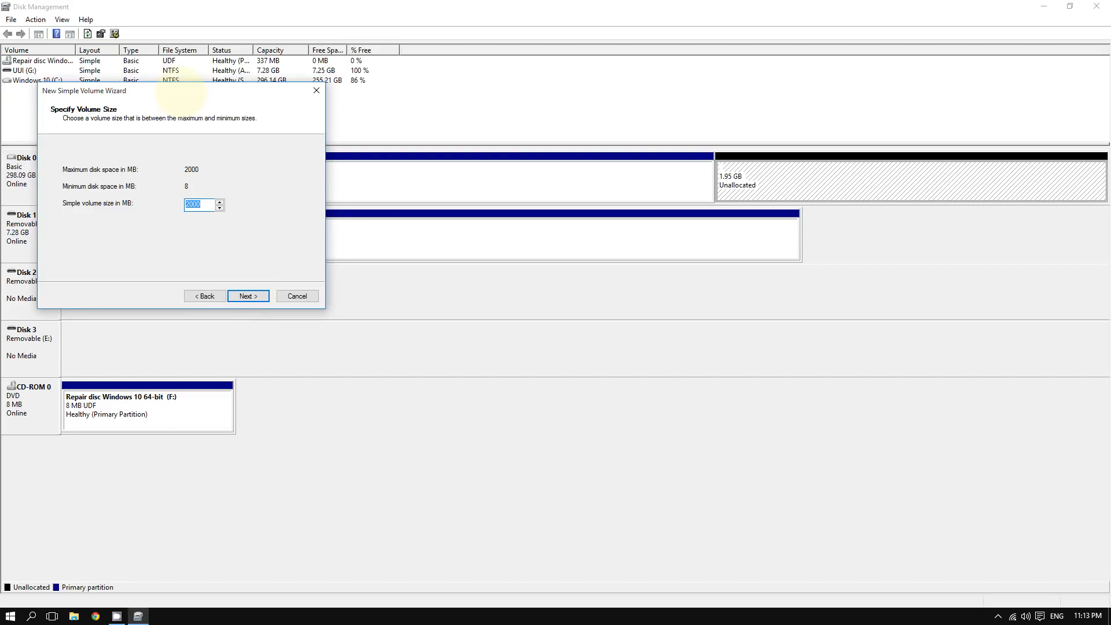
{"action": "left_click_drag", "start_coordinate": [116, 91], "coordinate": [234, 109]}
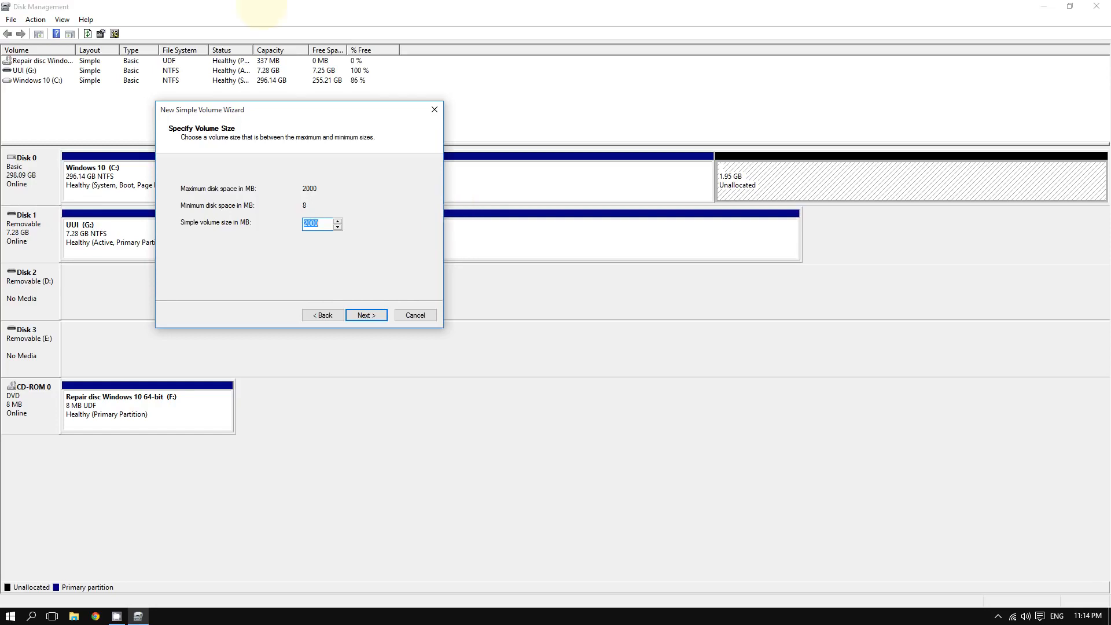
{"action": "left_click_drag", "start_coordinate": [289, 110], "coordinate": [262, 95]}
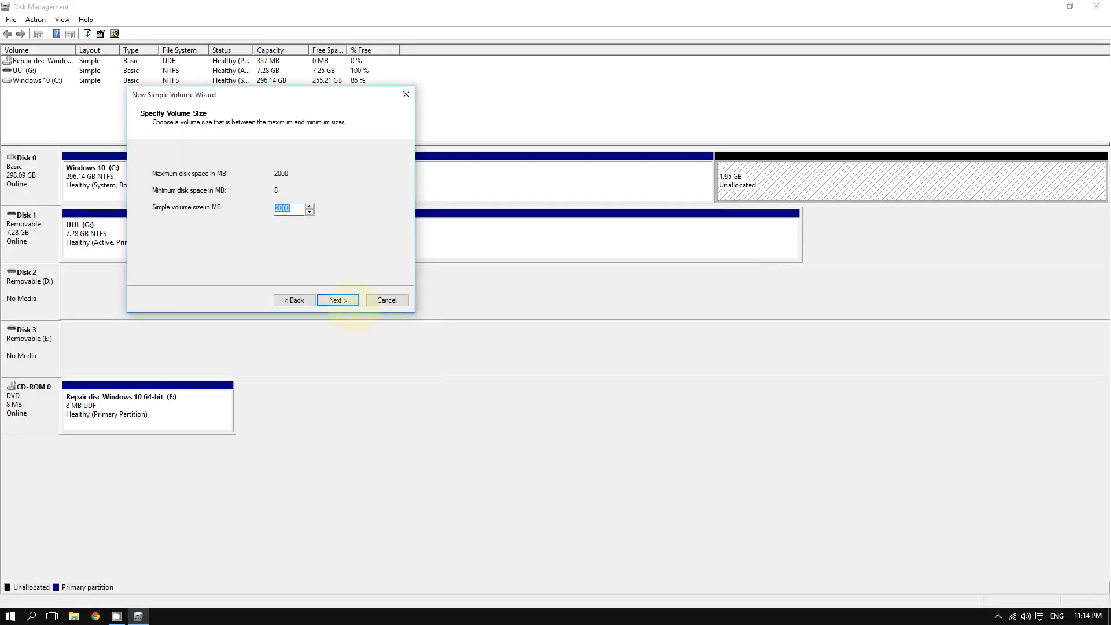
{"action": "left_click", "coordinate": [338, 300]}
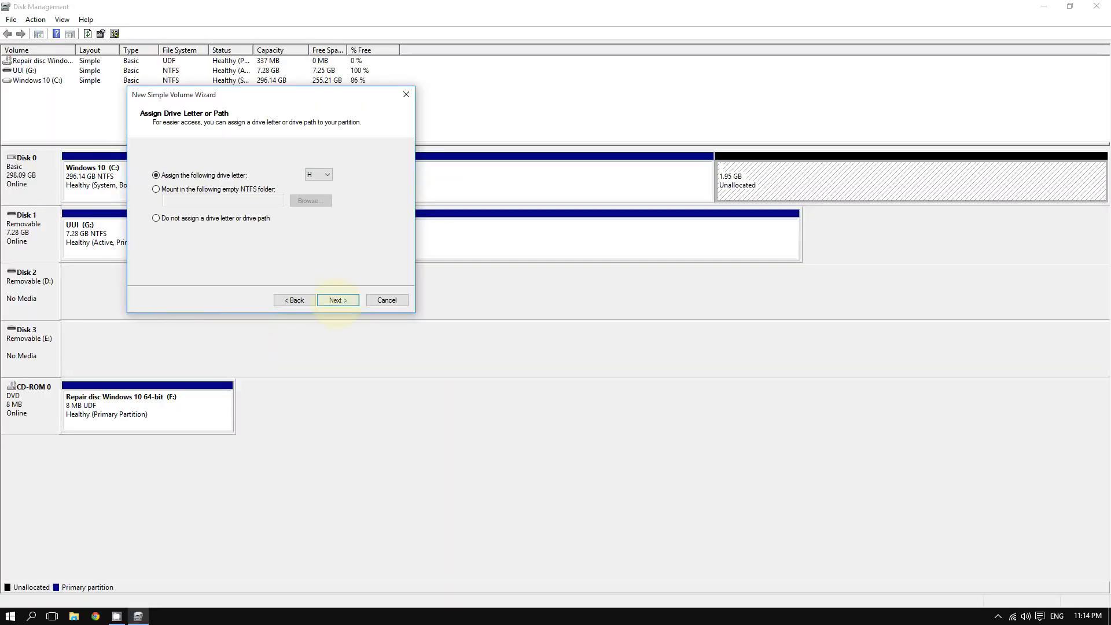
{"action": "left_click", "coordinate": [475, 540]}
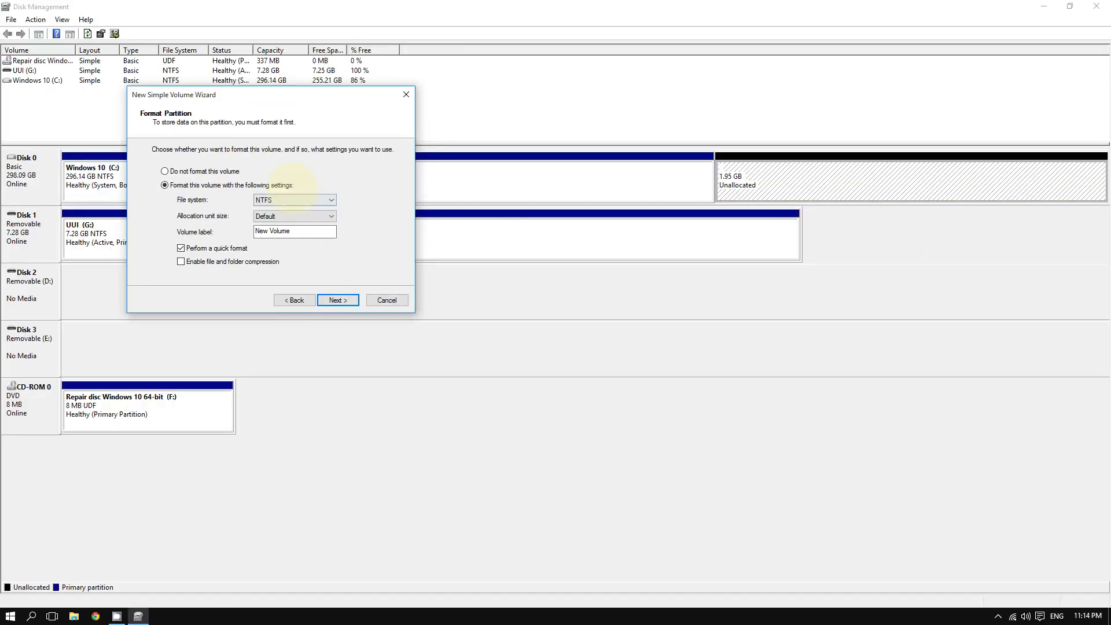
Keep NTFS with quick format for the new volume, label it "New Drive", and finish creating it
{"action": "left_click", "coordinate": [295, 199]}
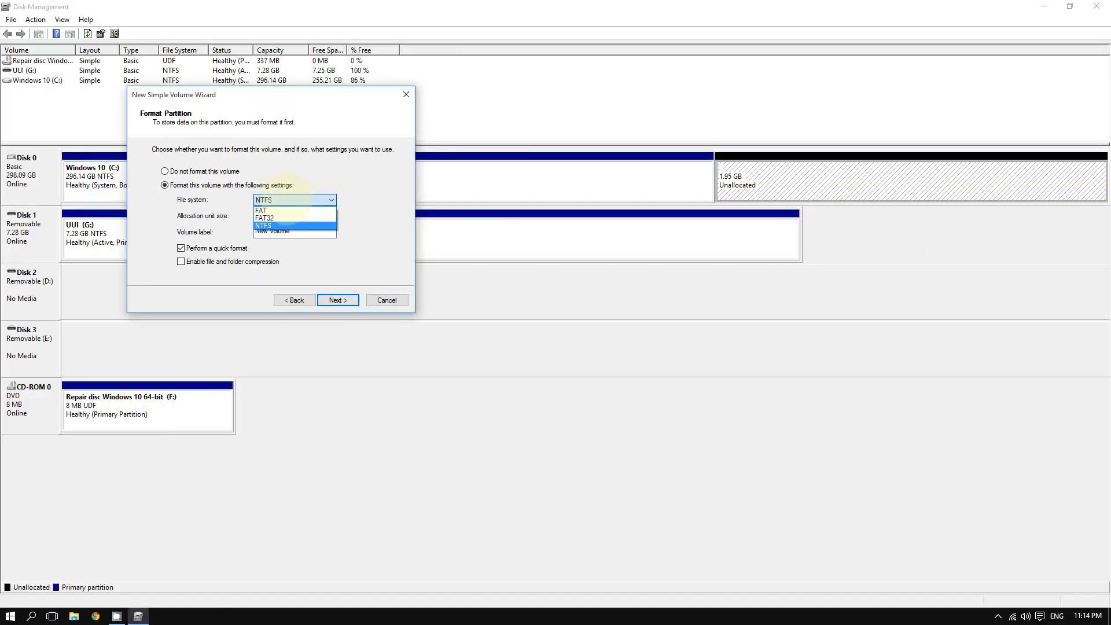
{"action": "left_click", "coordinate": [292, 200]}
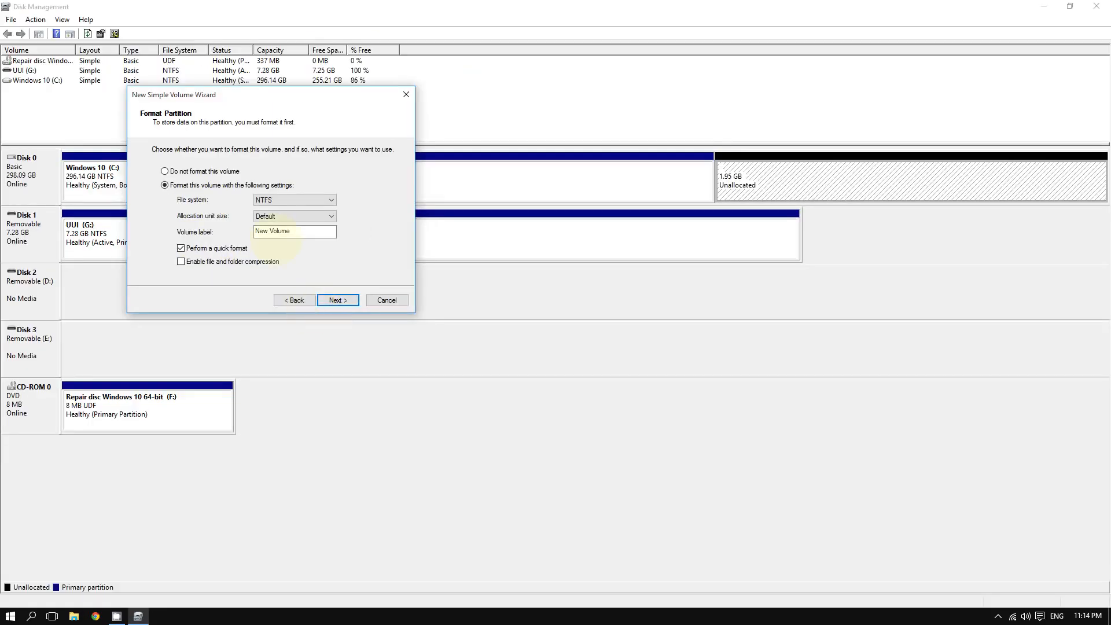
{"action": "left_click_drag", "start_coordinate": [523, 224], "coordinate": [120, 199]}
{"action": "type", "text": "New Drive"}
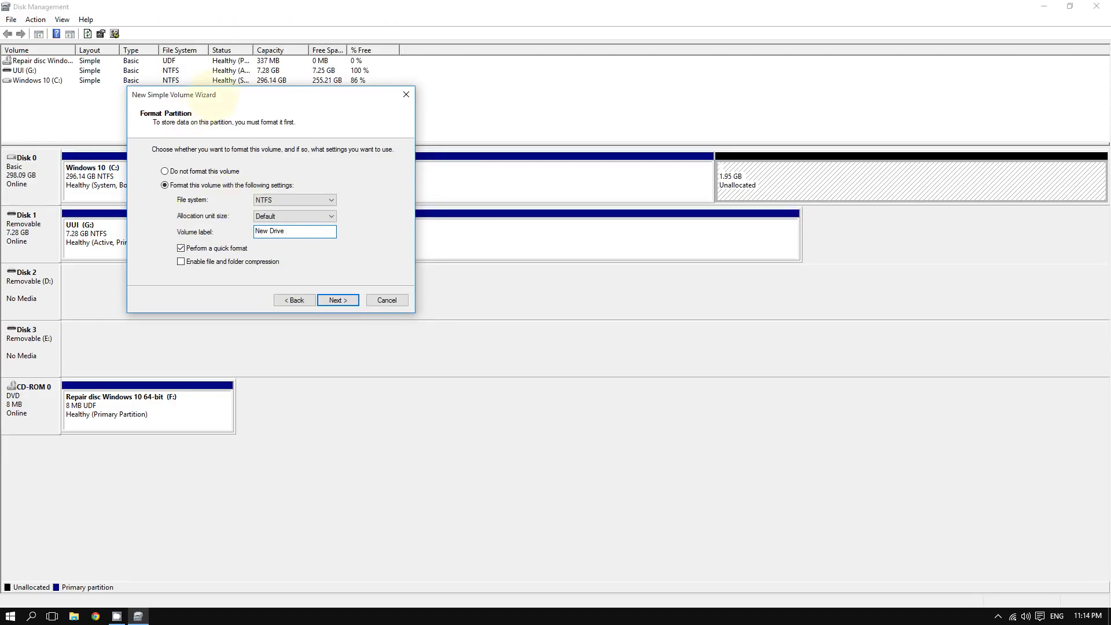
{"action": "left_click_drag", "start_coordinate": [231, 94], "coordinate": [207, 87]}
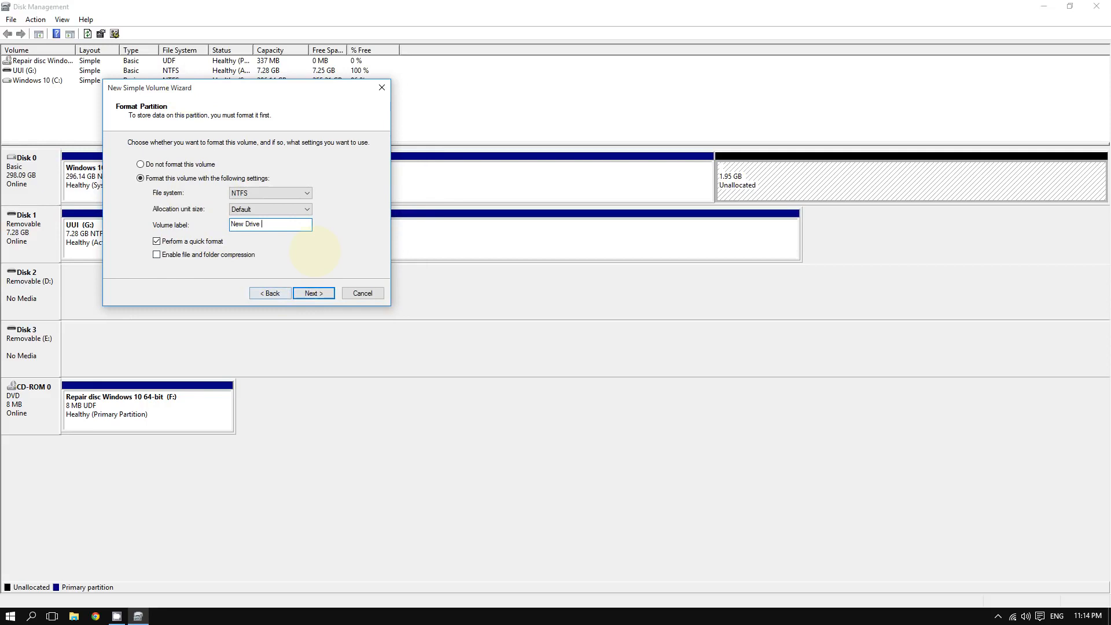
{"action": "left_click", "coordinate": [312, 292]}
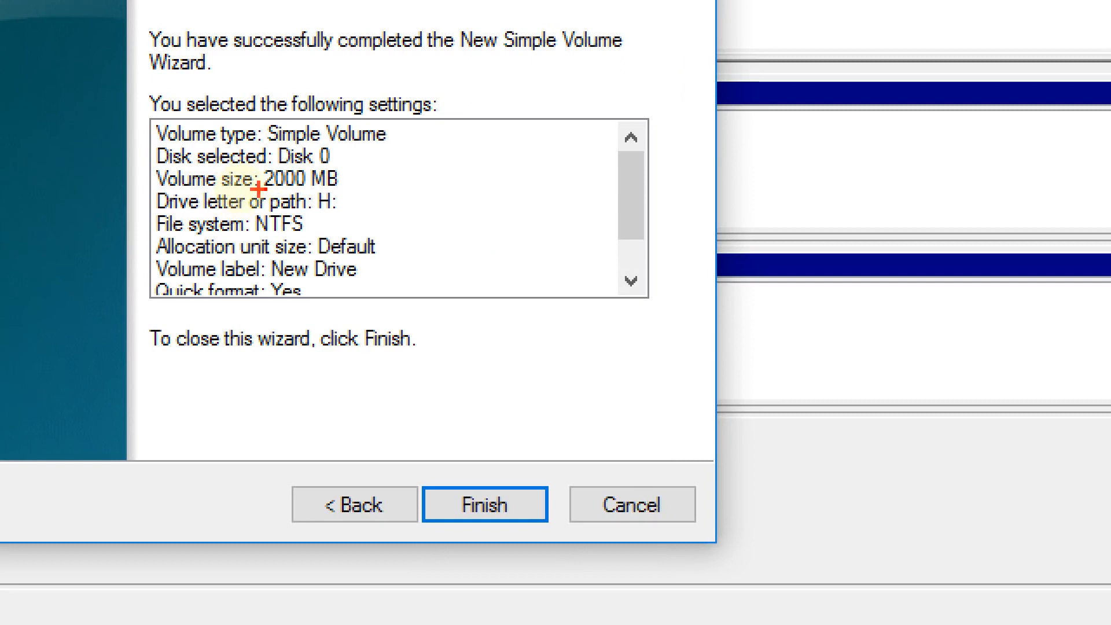
{"action": "left_click_drag", "start_coordinate": [262, 188], "coordinate": [334, 187]}
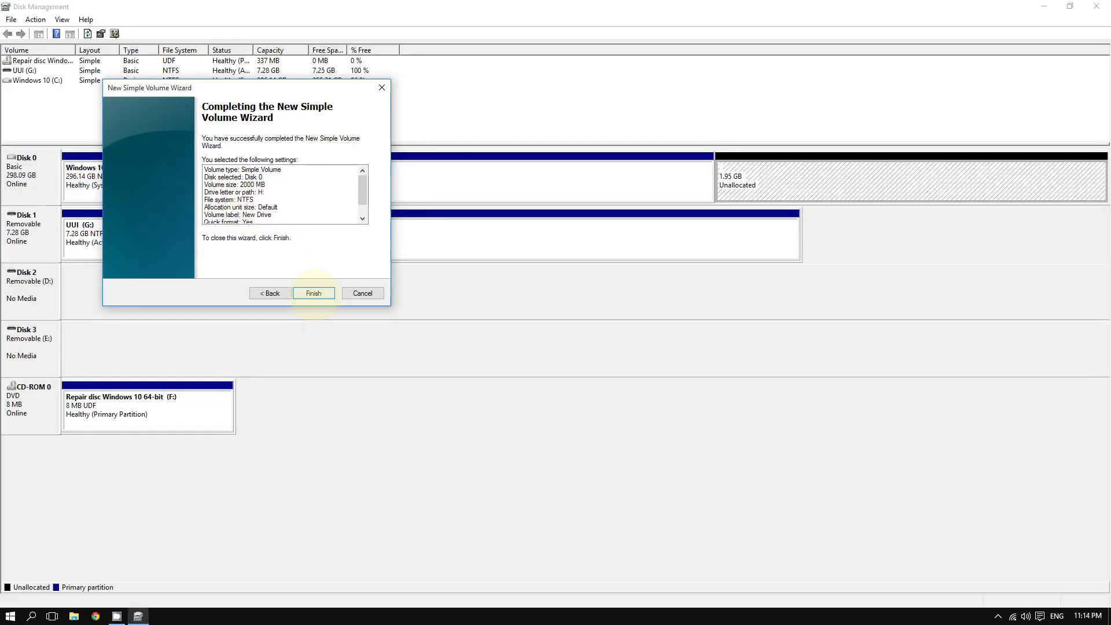
{"action": "left_click", "coordinate": [313, 294]}
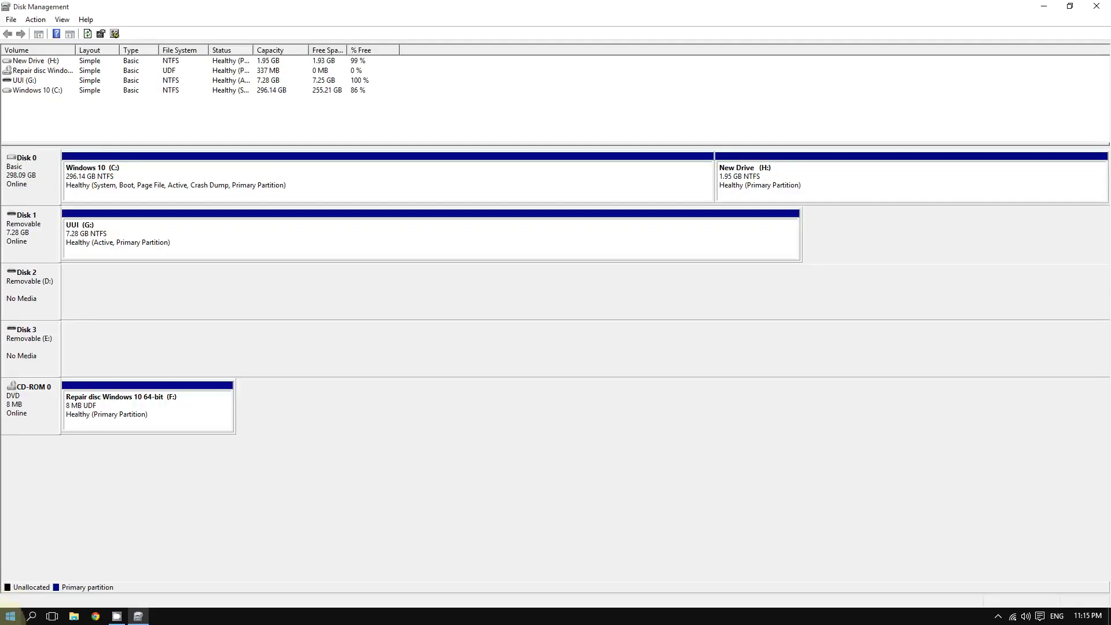
Switch to File Explorer, check New Drive (H:) under This PC by opening it, return to This PC and close File Explorer
{"action": "right_click", "coordinate": [9, 616]}
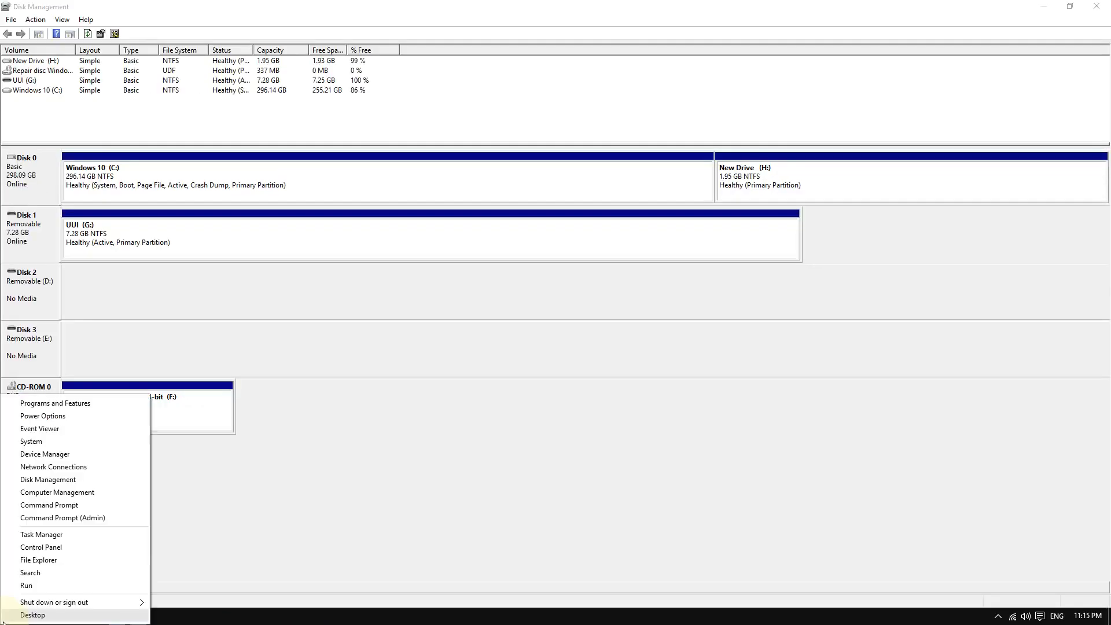
{"action": "left_click", "coordinate": [46, 561]}
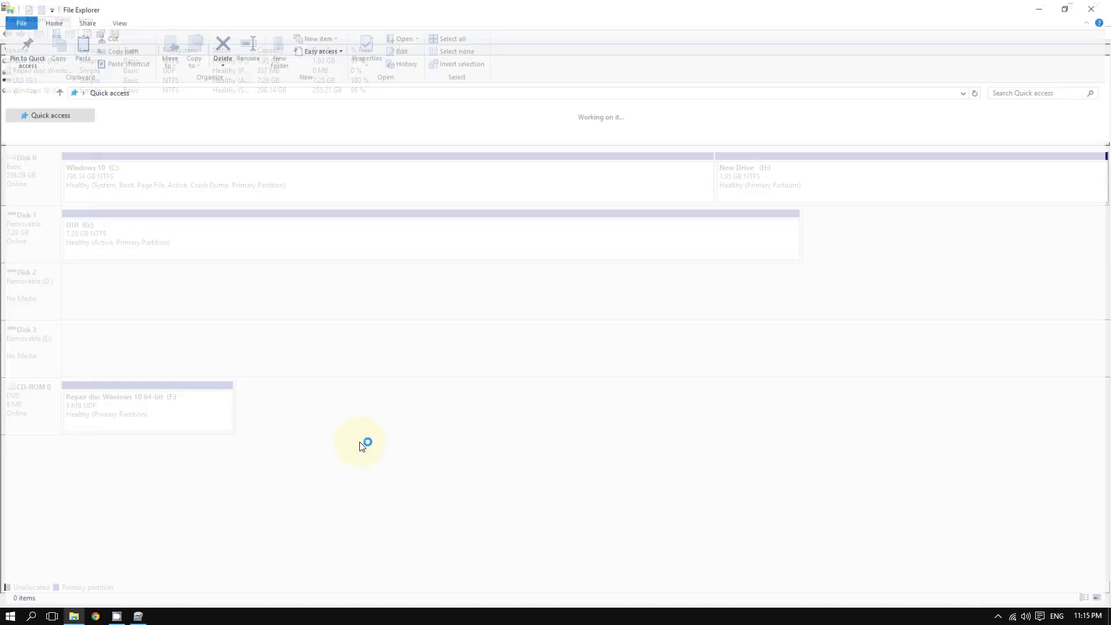
{"action": "left_click", "coordinate": [37, 261]}
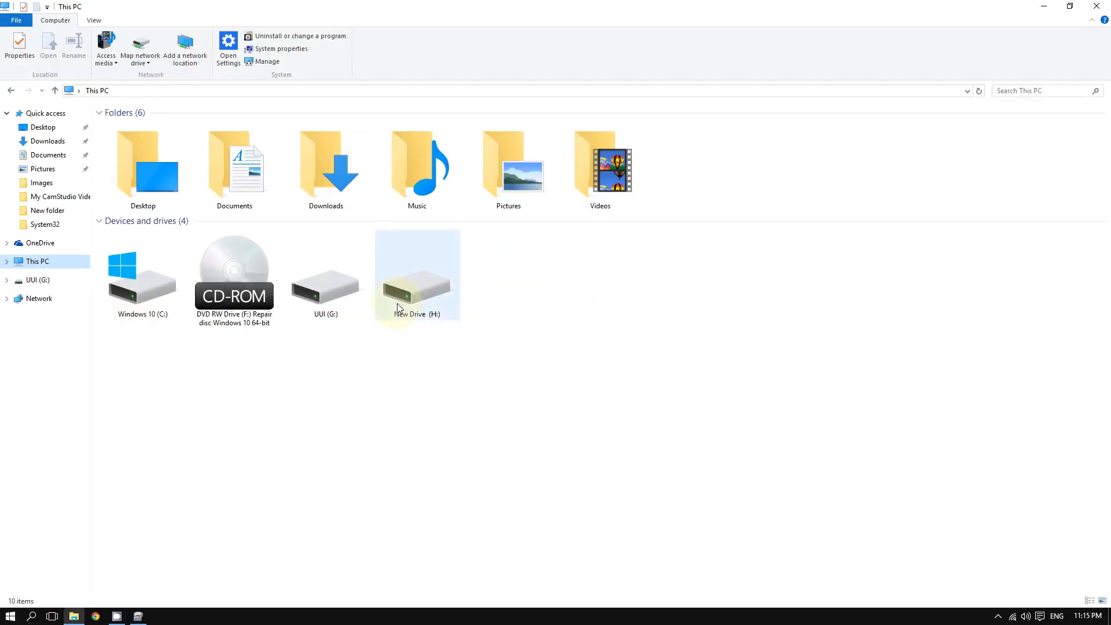
{"action": "left_click", "coordinate": [399, 301]}
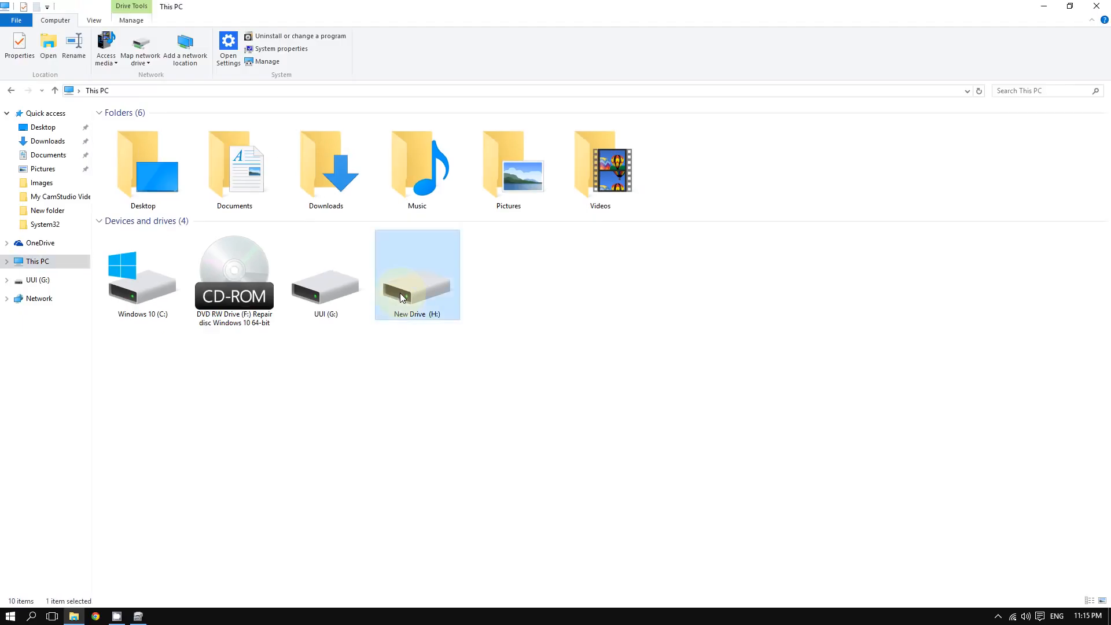
{"action": "double_click", "coordinate": [402, 298]}
{"action": "left_click", "coordinate": [15, 93]}
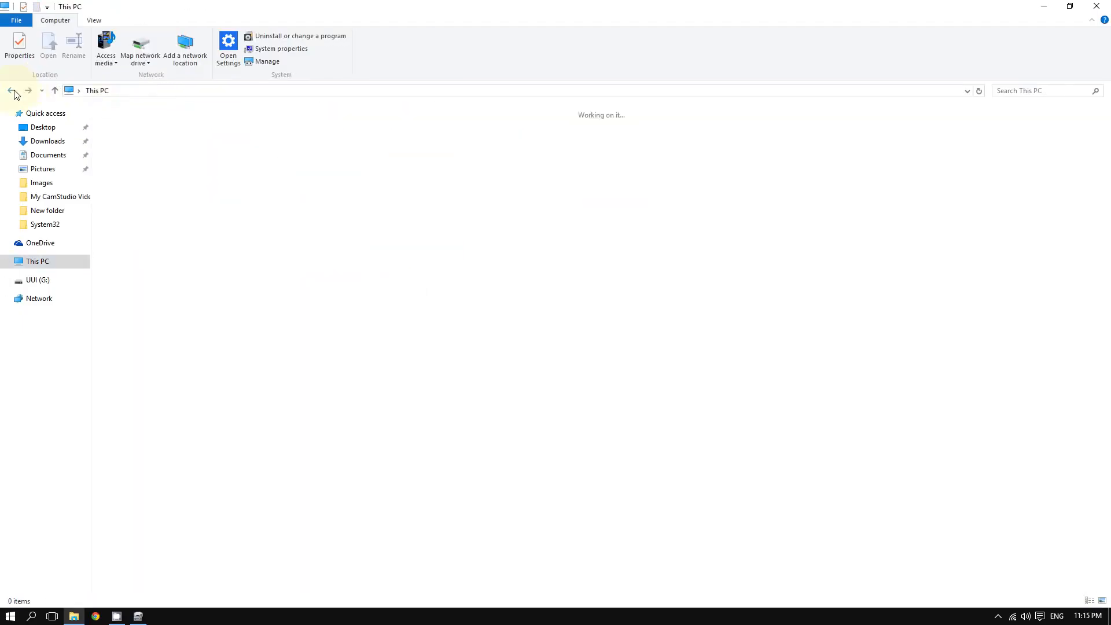
{"action": "left_click_drag", "start_coordinate": [301, 7], "coordinate": [190, 148]}
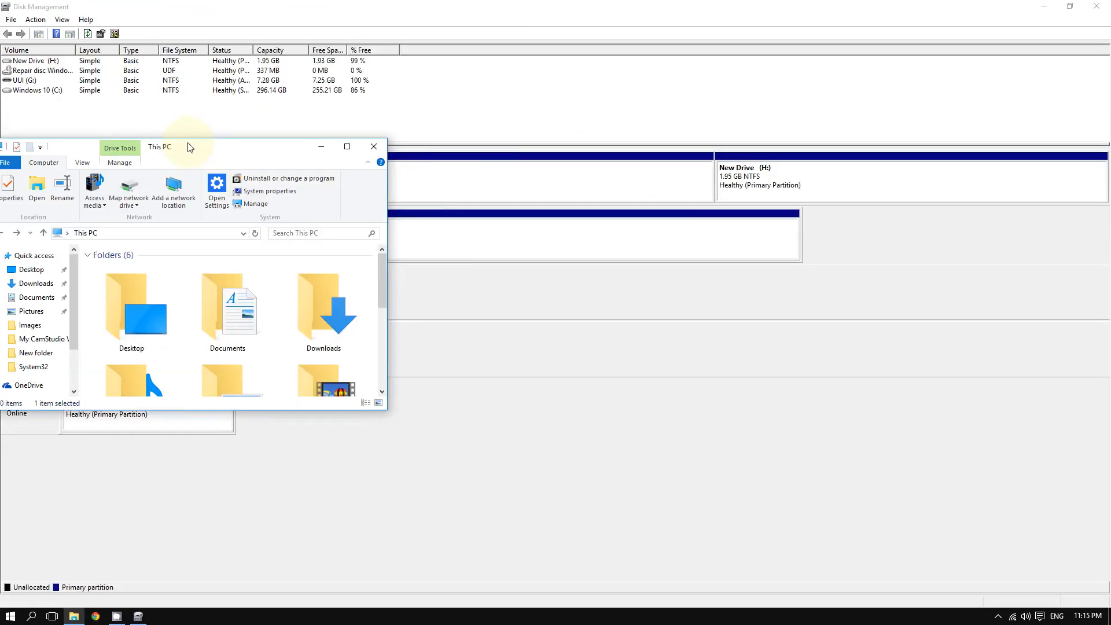
{"action": "left_click_drag", "start_coordinate": [285, 149], "coordinate": [279, 220]}
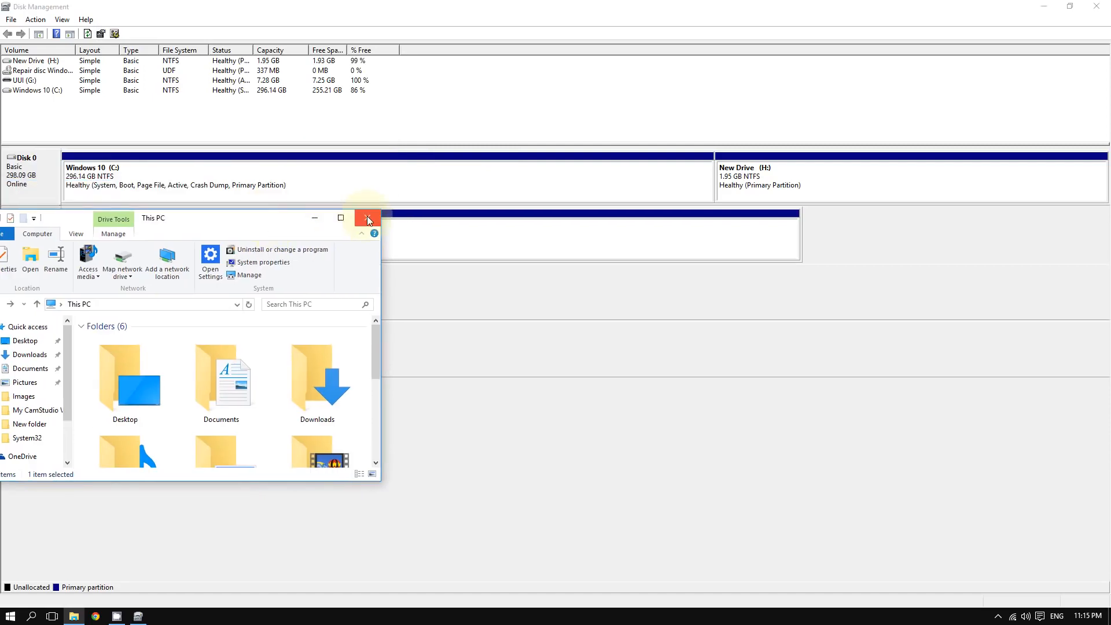
{"action": "left_click", "coordinate": [368, 219]}
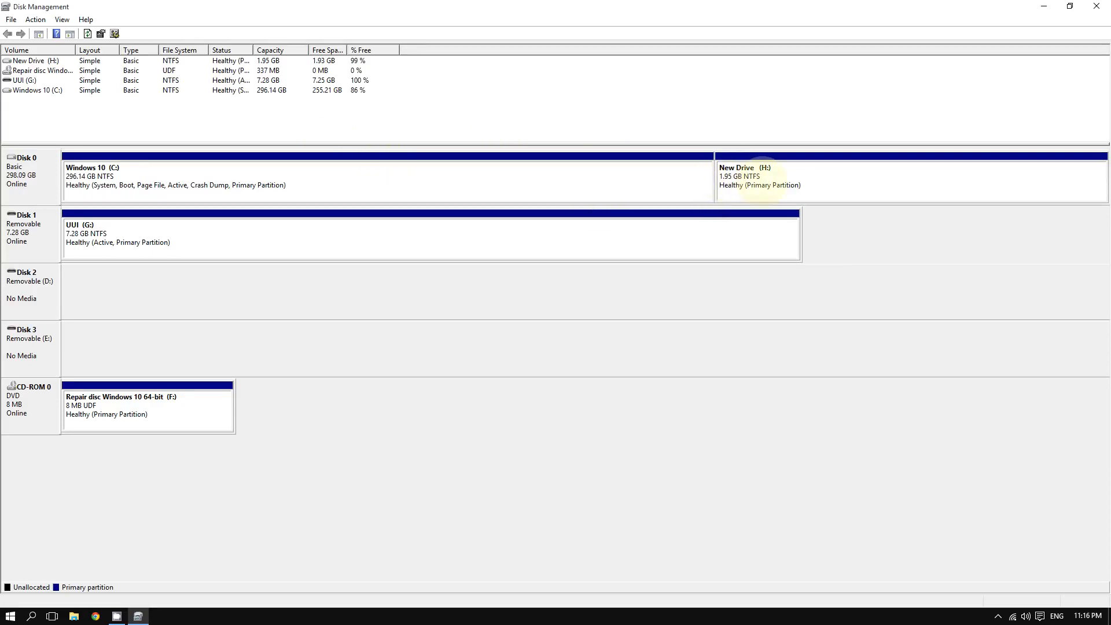
Delete the New Drive (H:) volume on Disk 0, accepting the loss of its data
{"action": "right_click", "coordinate": [768, 178]}
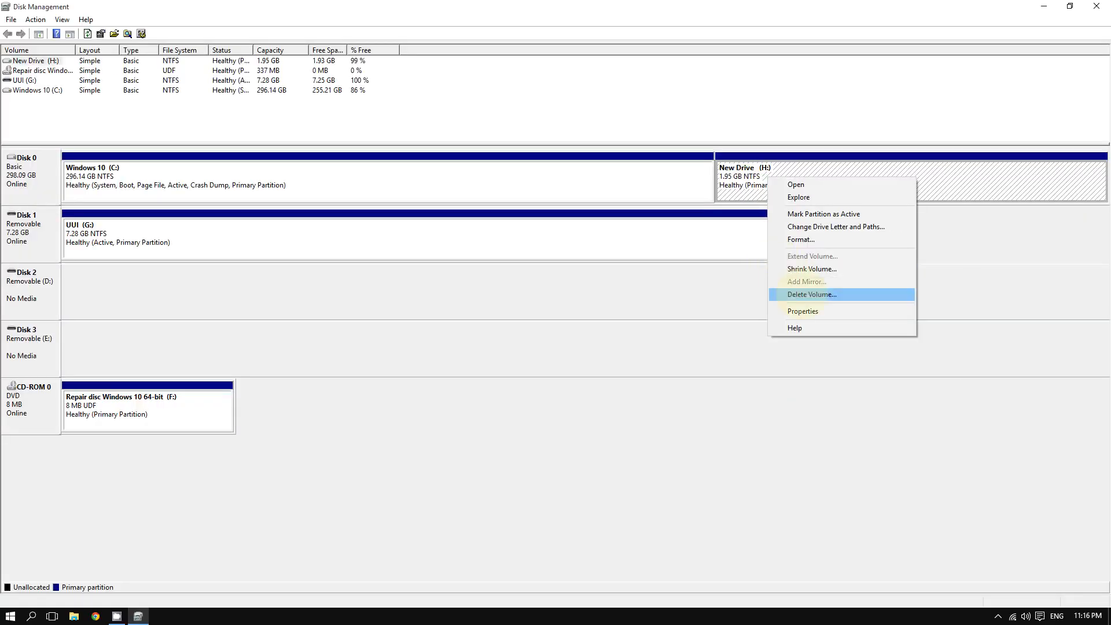
{"action": "left_click", "coordinate": [807, 293]}
{"action": "left_click_drag", "start_coordinate": [504, 279], "coordinate": [346, 192]}
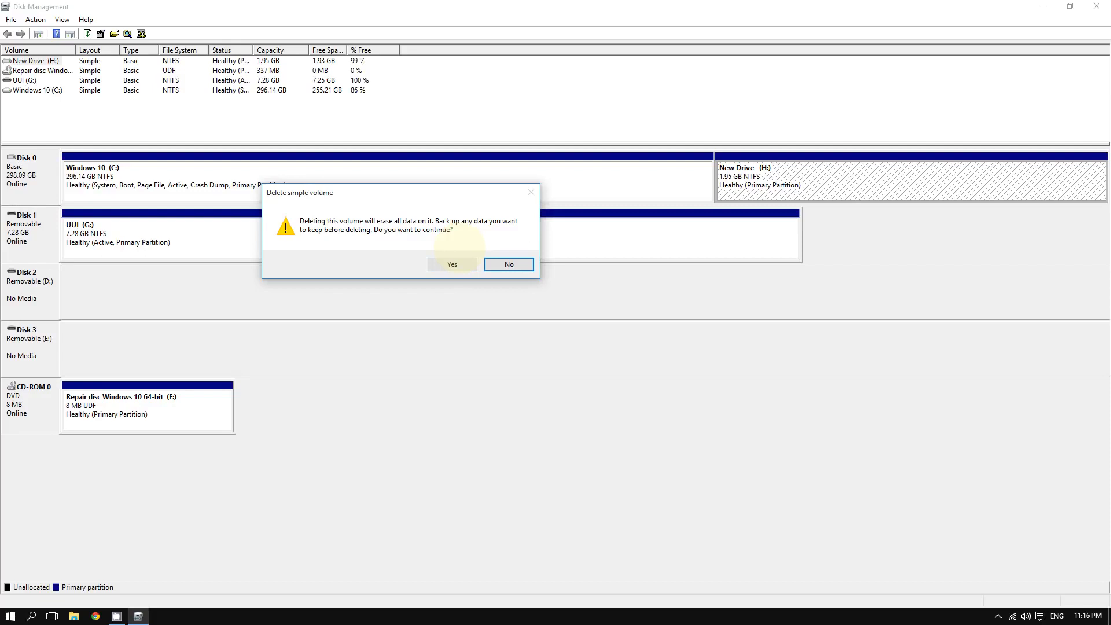
{"action": "left_click", "coordinate": [460, 268]}
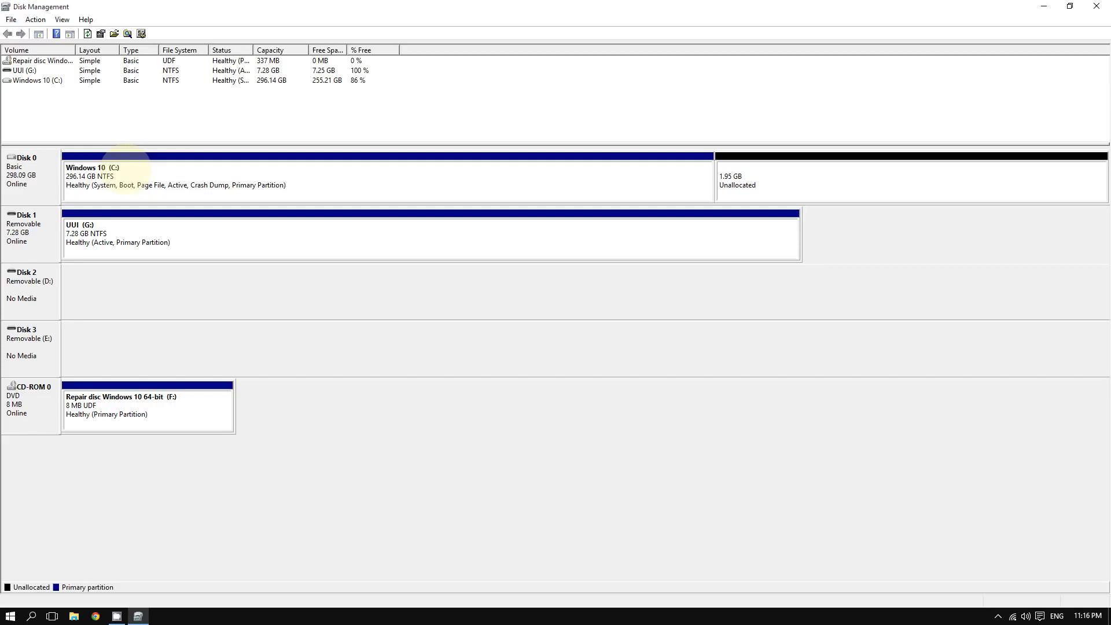
Extend the Windows 10 (C:) volume with the 2000 MB of unallocated space on Disk 0
{"action": "right_click", "coordinate": [128, 169]}
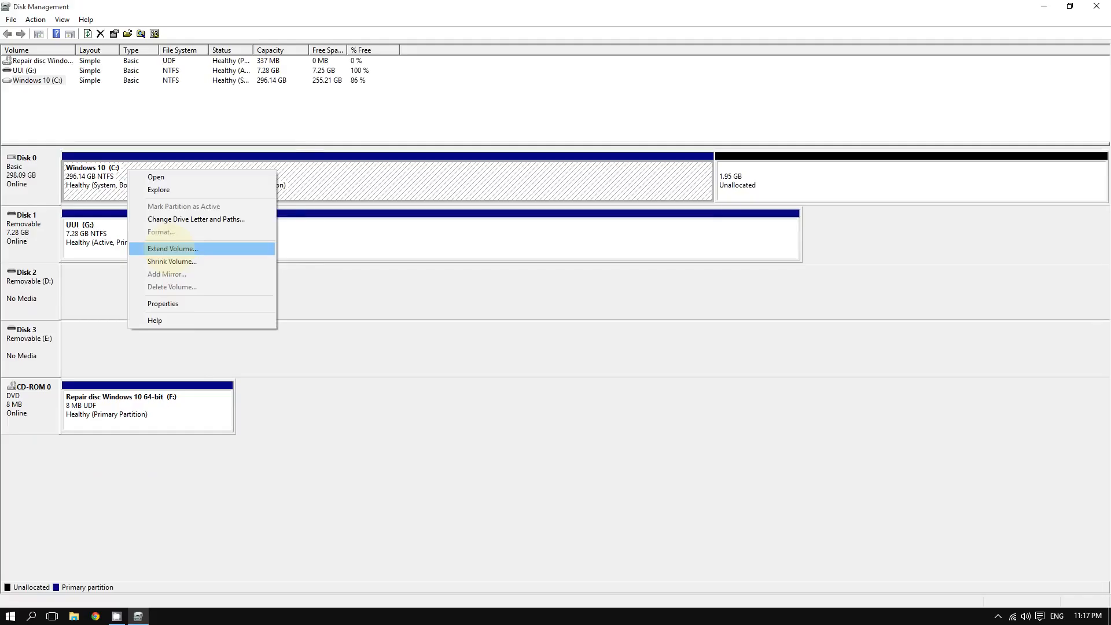
{"action": "left_click", "coordinate": [167, 248]}
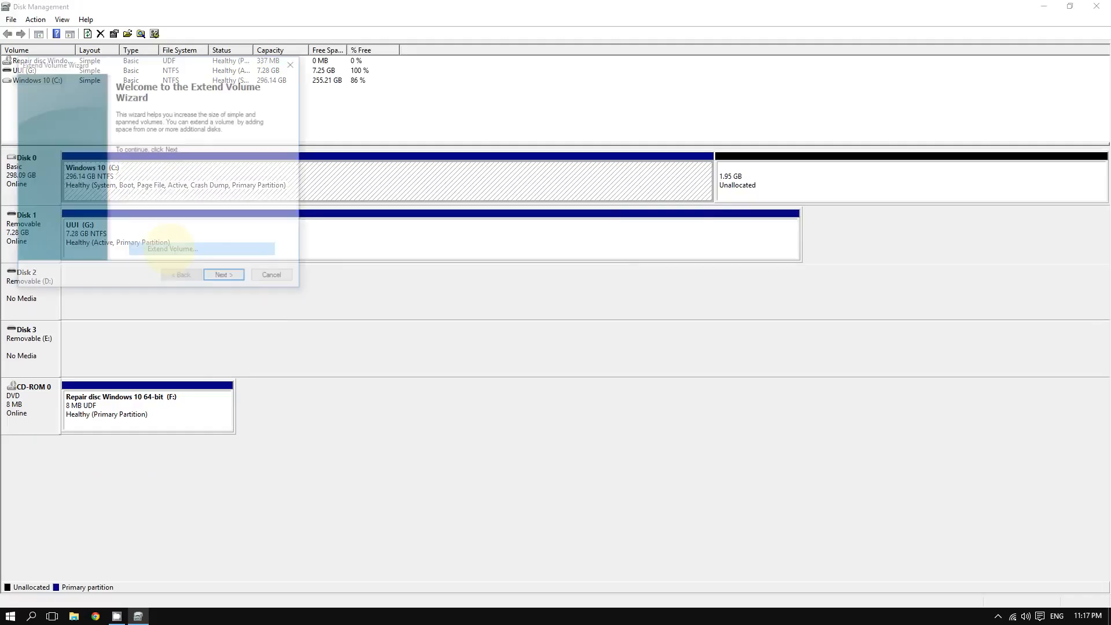
{"action": "left_click", "coordinate": [225, 278]}
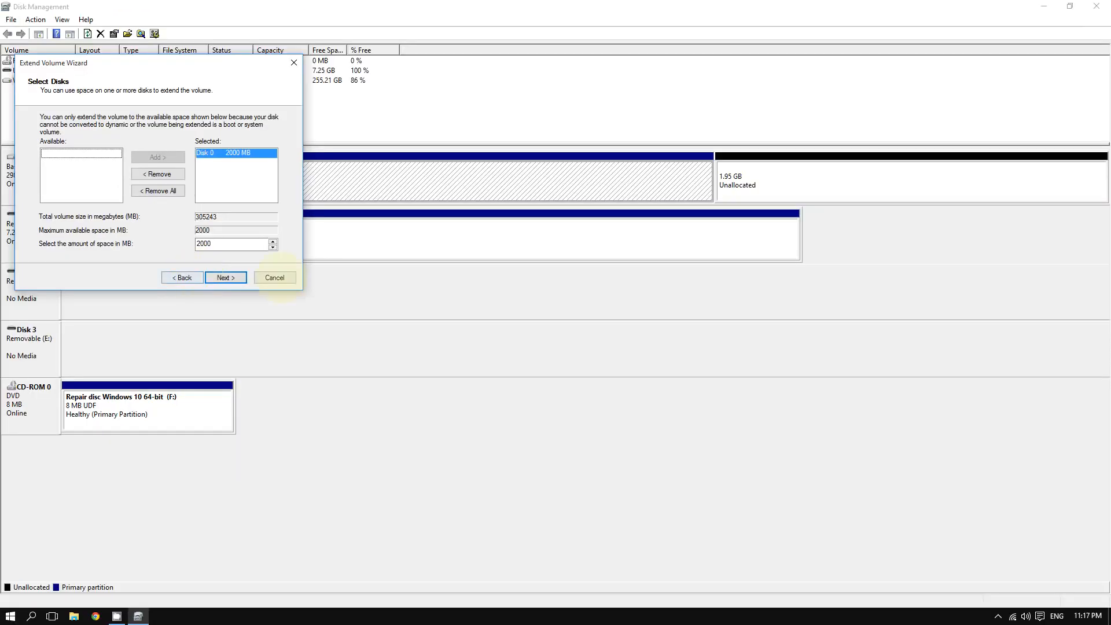
{"action": "left_click", "coordinate": [232, 277]}
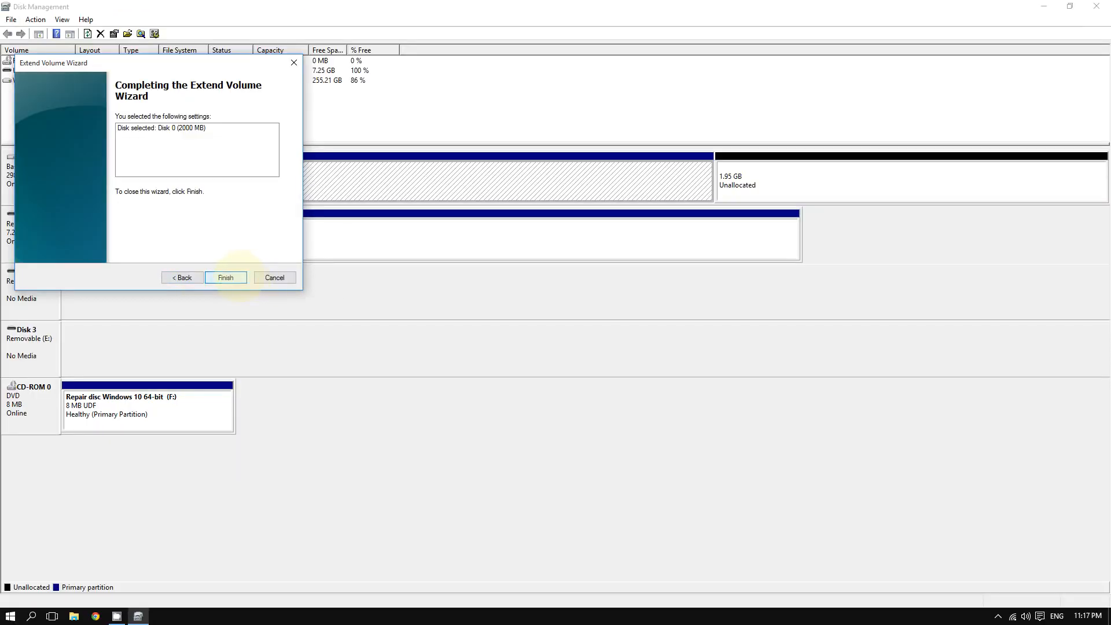
{"action": "left_click", "coordinate": [226, 277]}
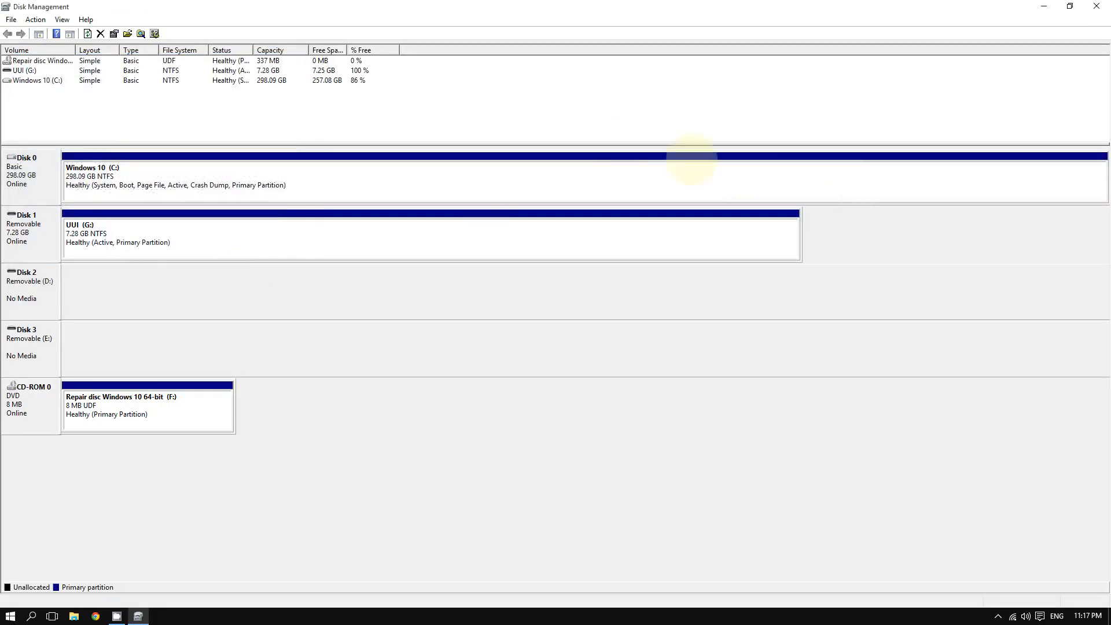